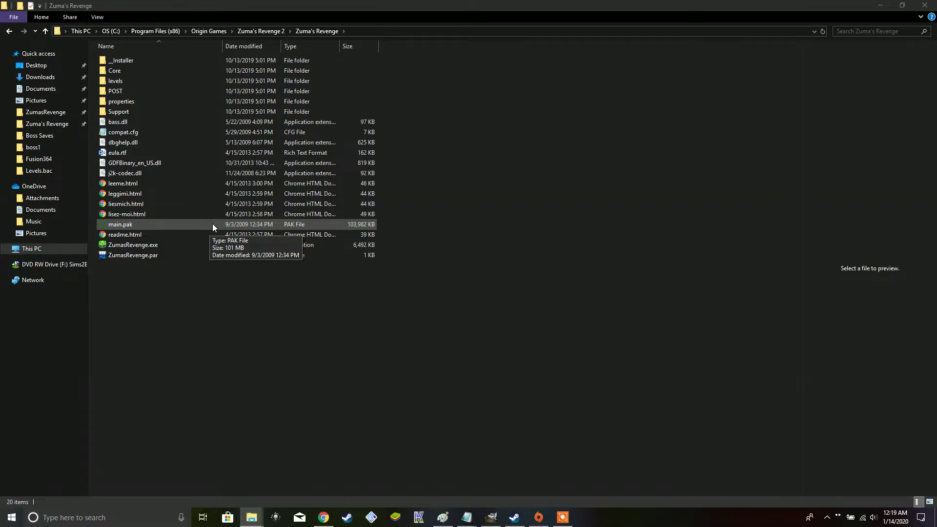
Step: Start opening an existing archive, keeping the format filter on All Files
click(213, 223)
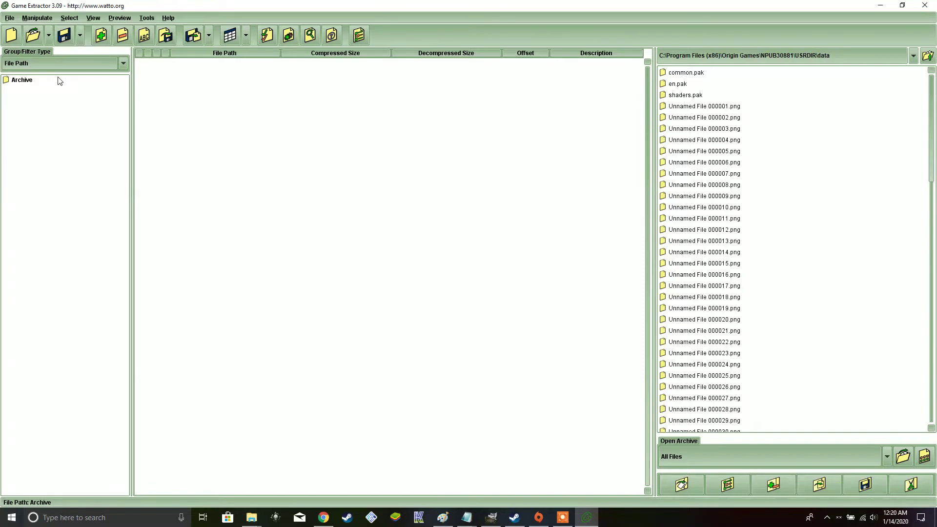
click(9, 17)
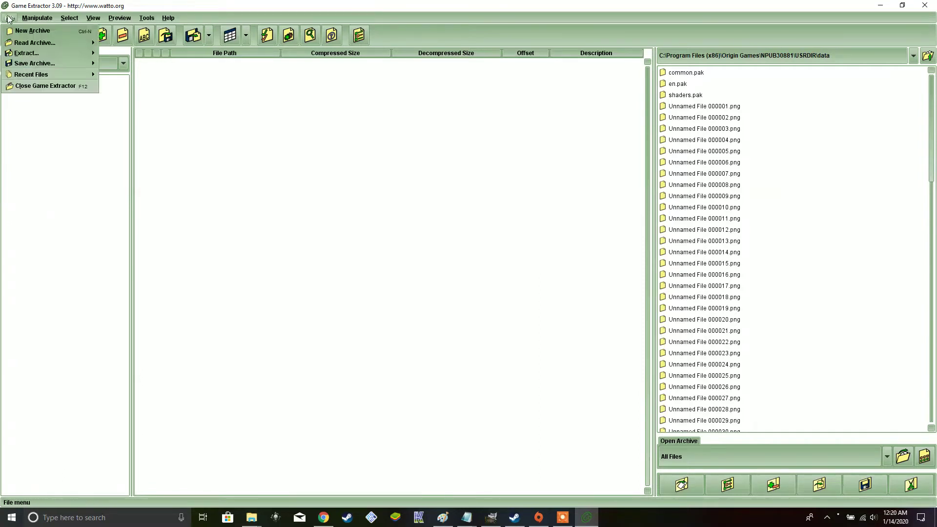
click(13, 32)
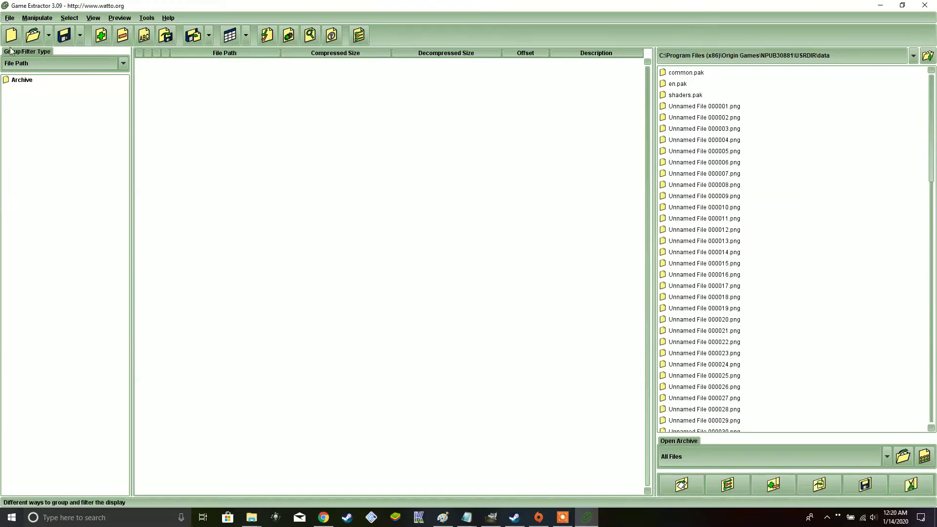
click(46, 37)
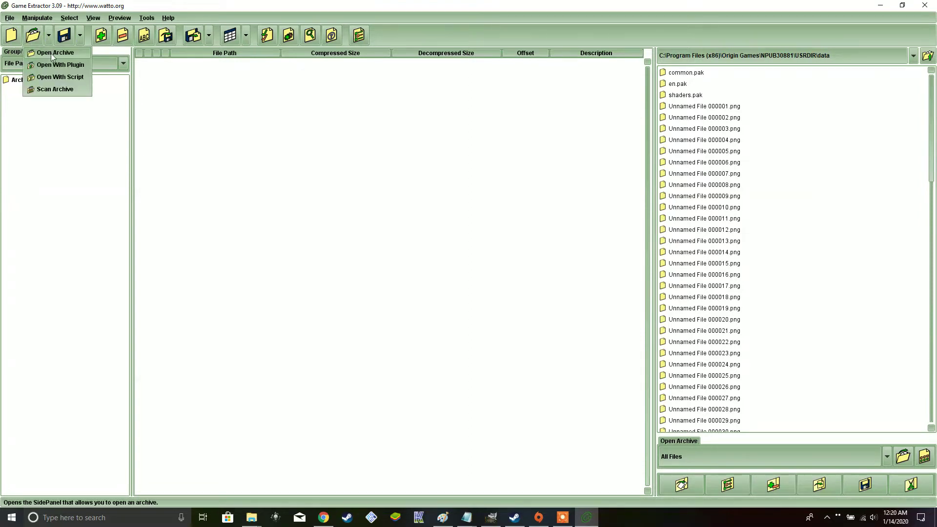
click(52, 54)
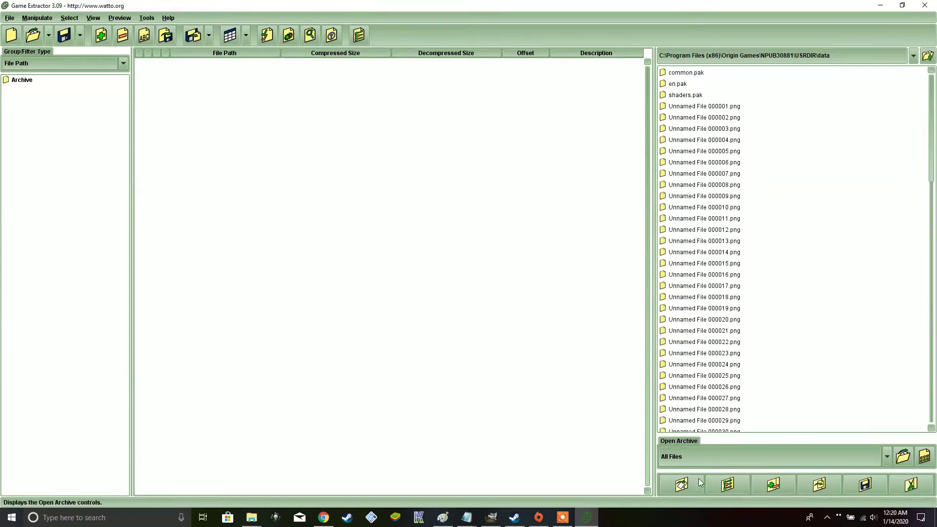
click(886, 456)
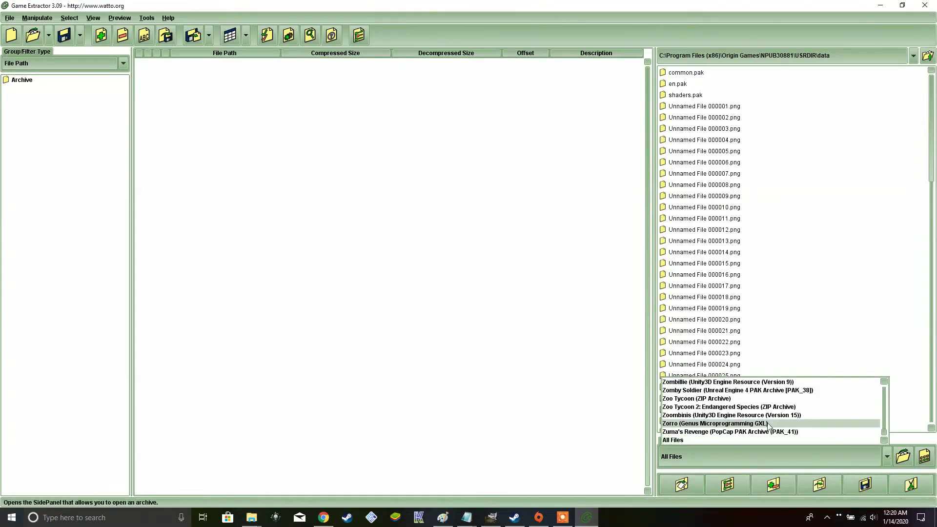
click(885, 461)
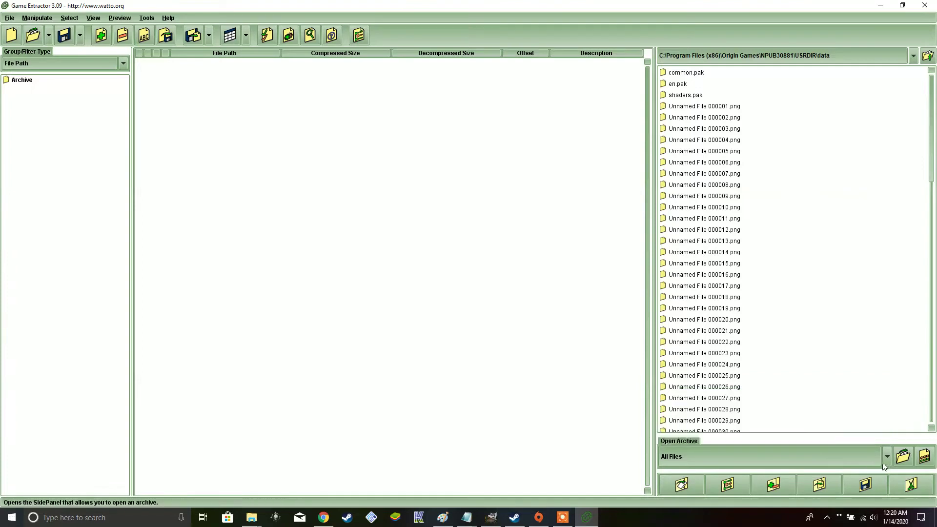
Step: Browse to C:\Program Files (x86)\Origin Games\Zuma's Revenge 2\Zuma's Revenge
click(911, 55)
click(730, 67)
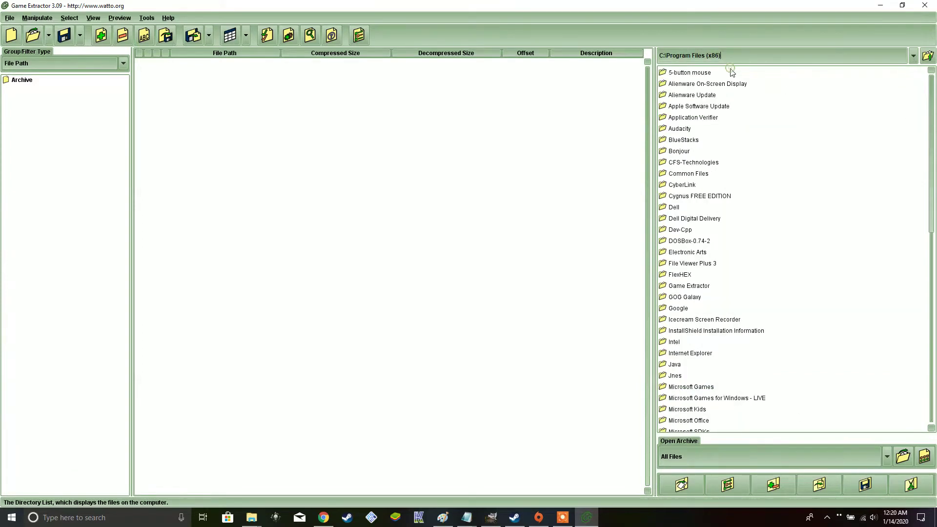
scroll(702, 205, down, 4)
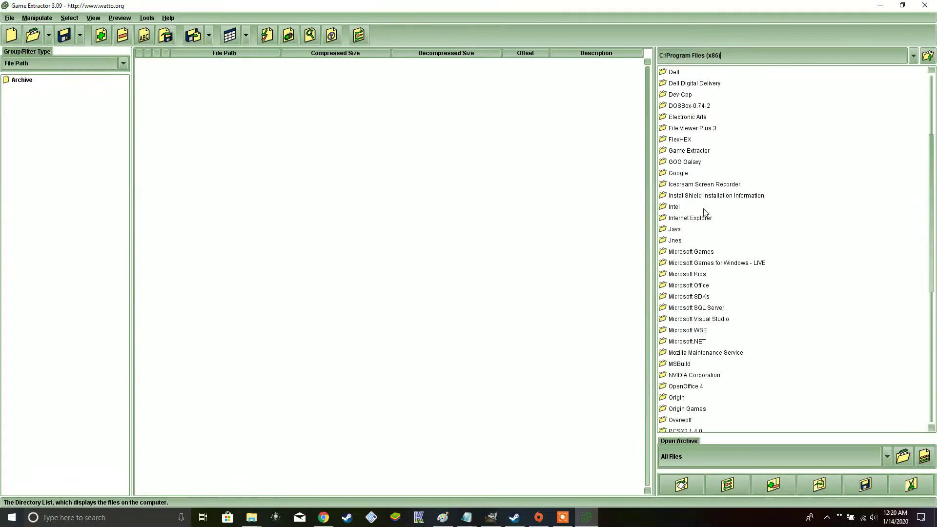
scroll(705, 212, down, 3)
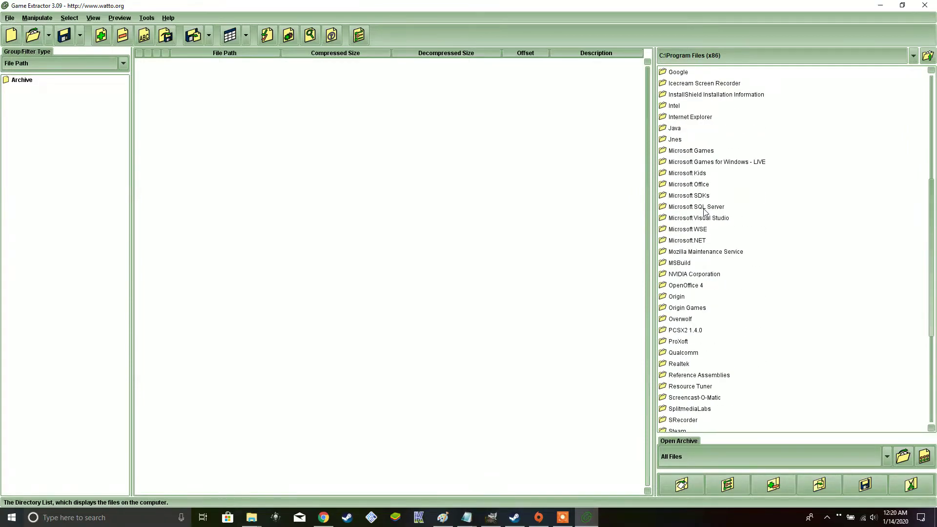
double_click(688, 308)
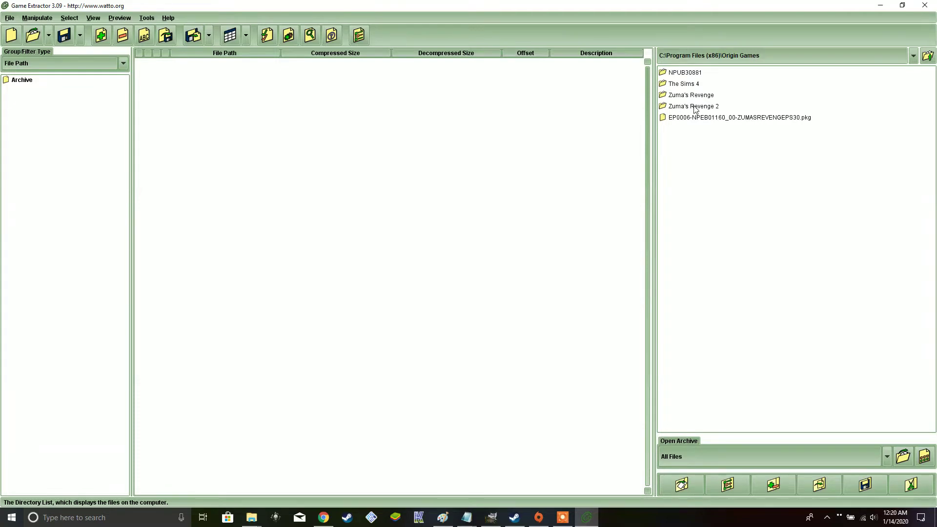
double_click(695, 107)
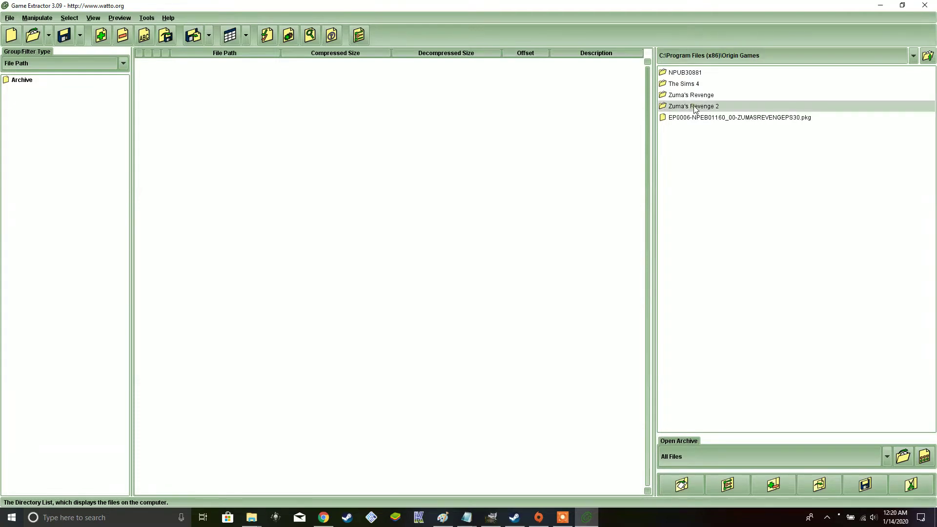
double_click(689, 85)
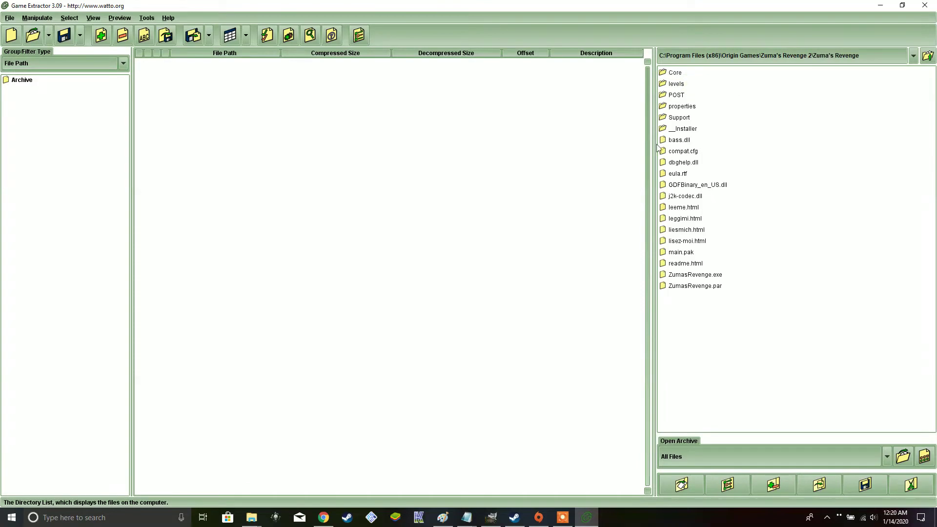
Step: Load main.pak, scroll its file table, and show the whole archive from the root
click(690, 254)
double_click(690, 253)
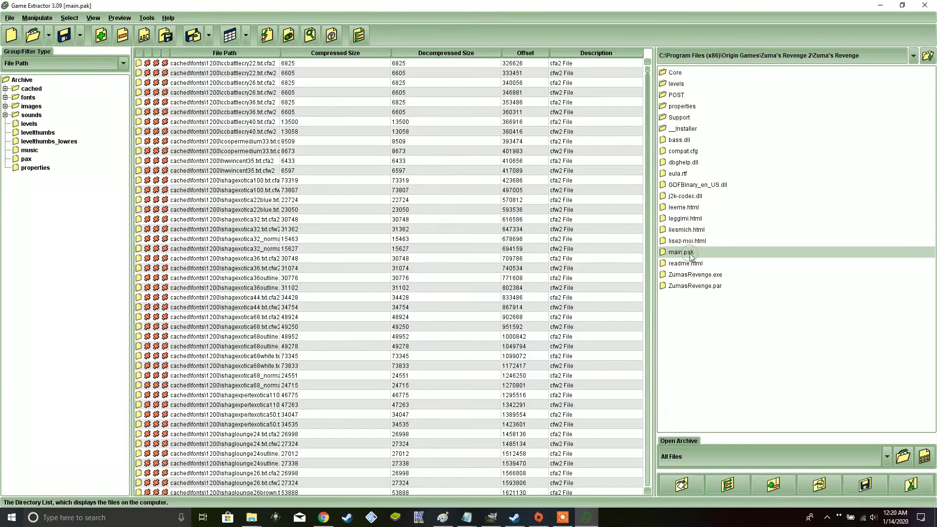
scroll(272, 183, down, 5)
scroll(272, 183, down, 10)
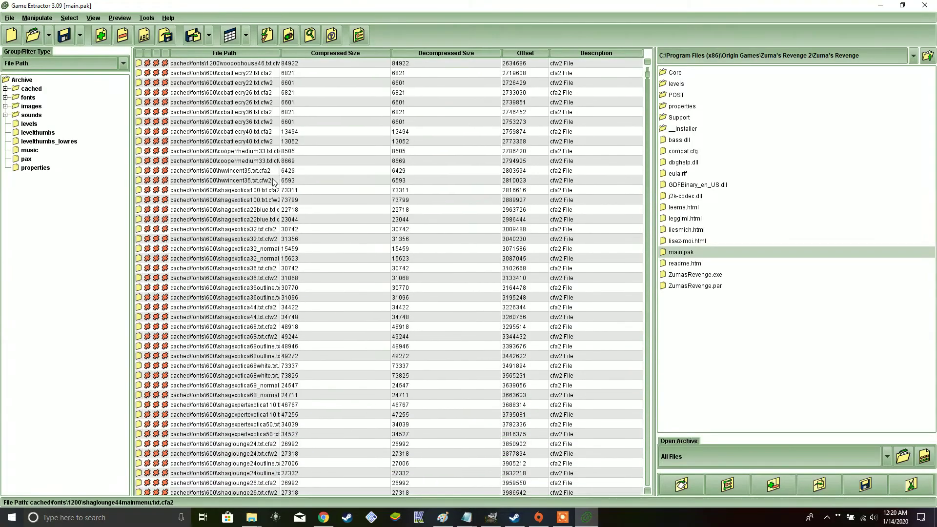
scroll(295, 184, down, 15)
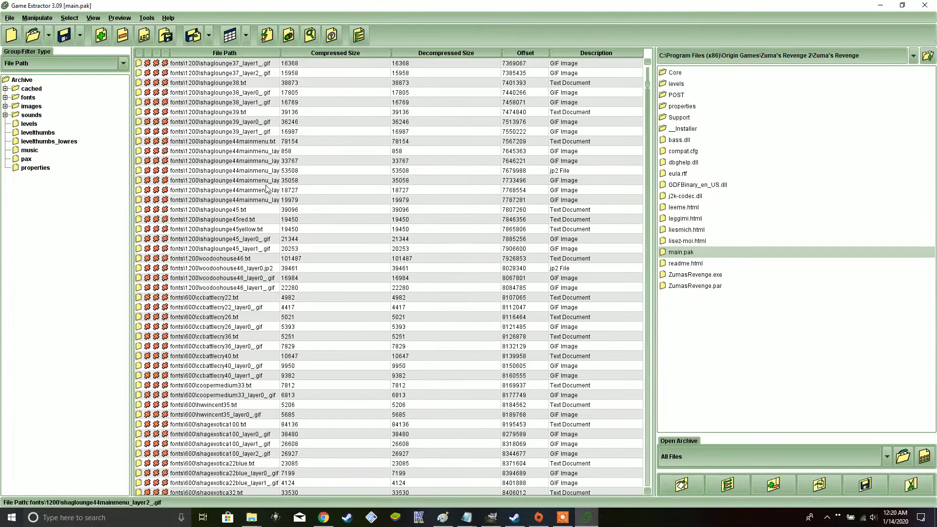
click(265, 190)
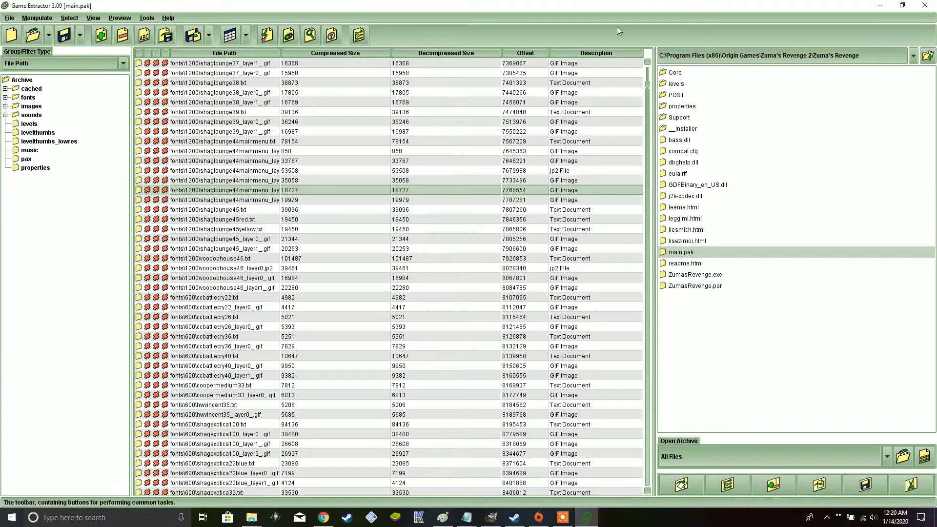
drag(648, 88, 648, 62)
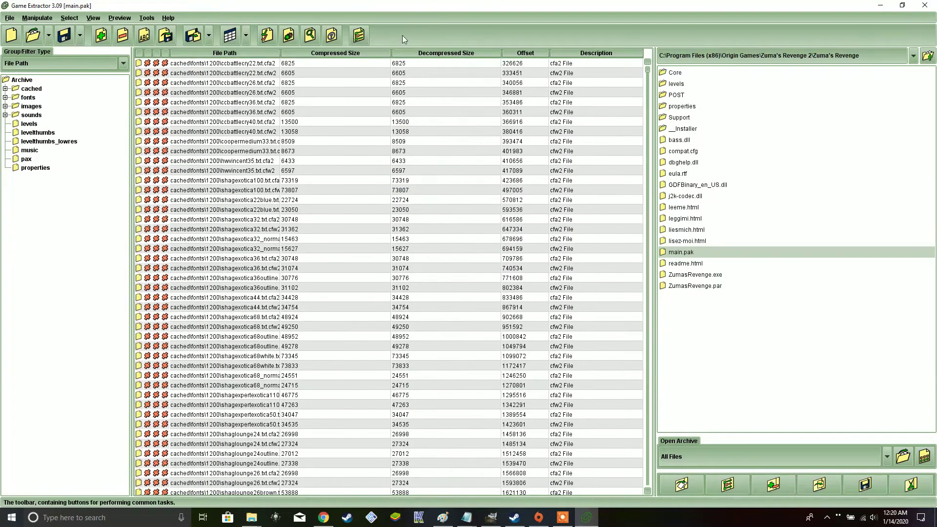
click(22, 80)
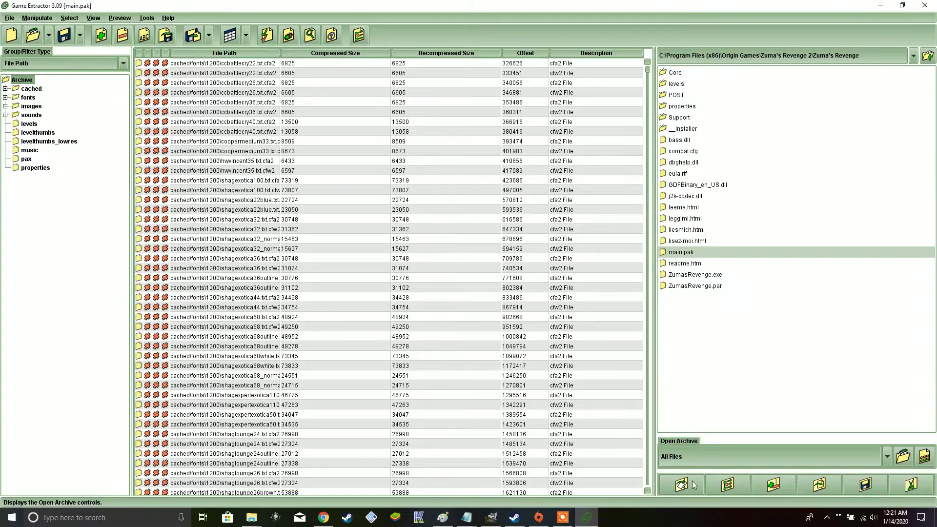
Step: Look through the archive-opening and Edit menus before returning to the File menu
click(48, 36)
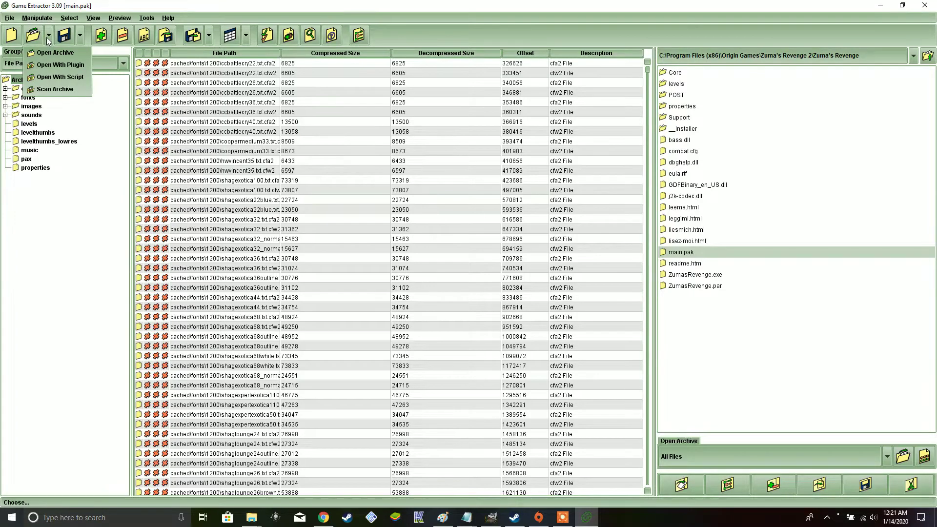
click(48, 37)
click(48, 37)
click(30, 18)
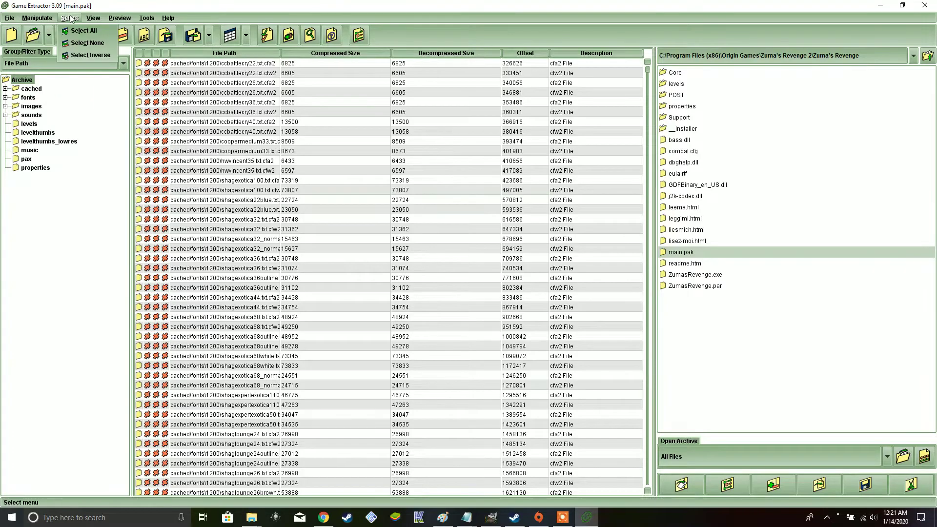
mouse_move(95, 19)
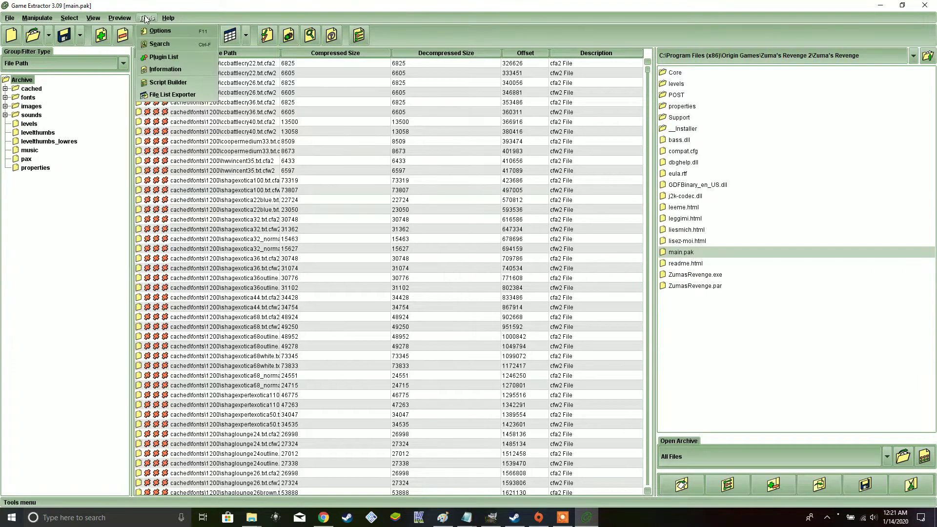
mouse_move(10, 19)
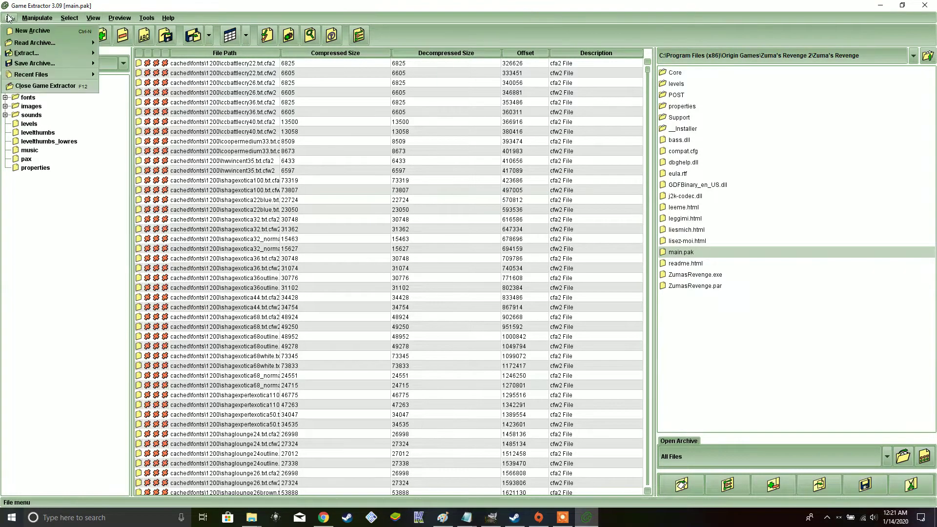
mouse_move(42, 55)
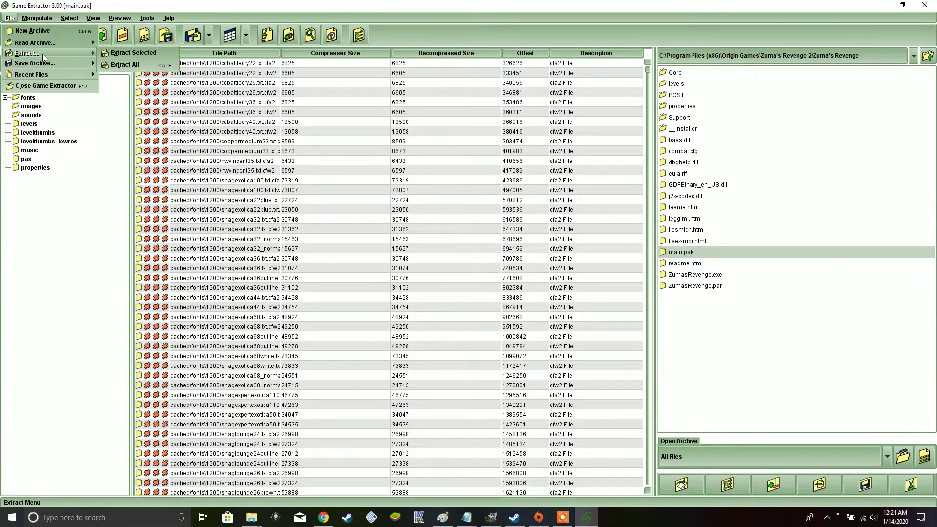
Step: Extract every file from main.pak into the Zuma's Revenge folder and confirm the success message
click(112, 64)
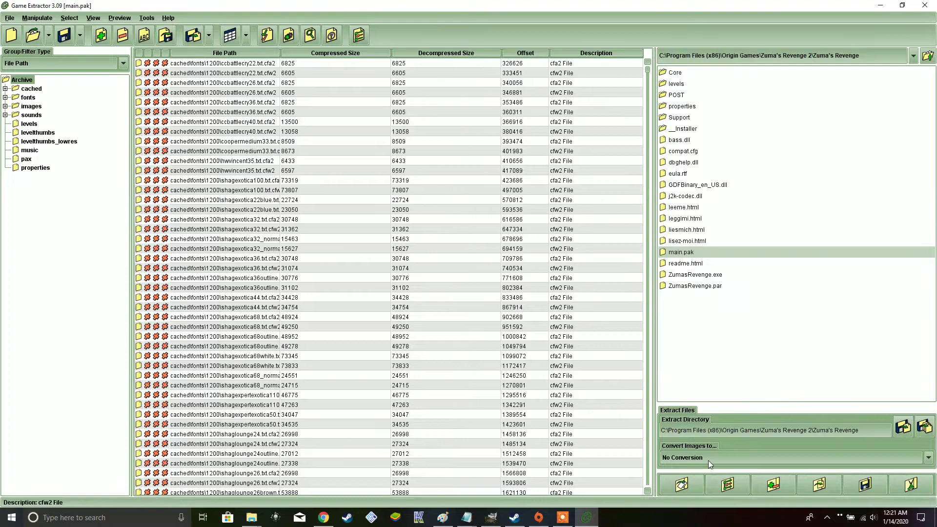
click(924, 429)
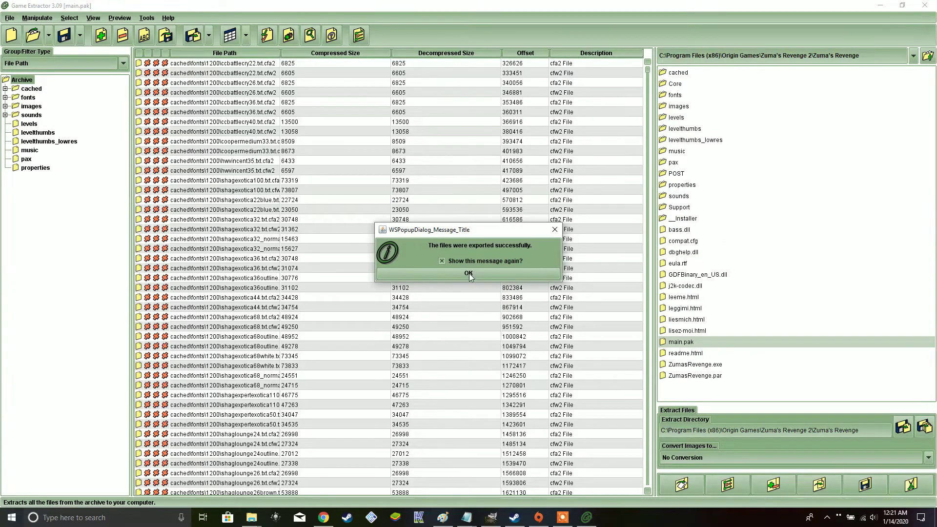
click(469, 274)
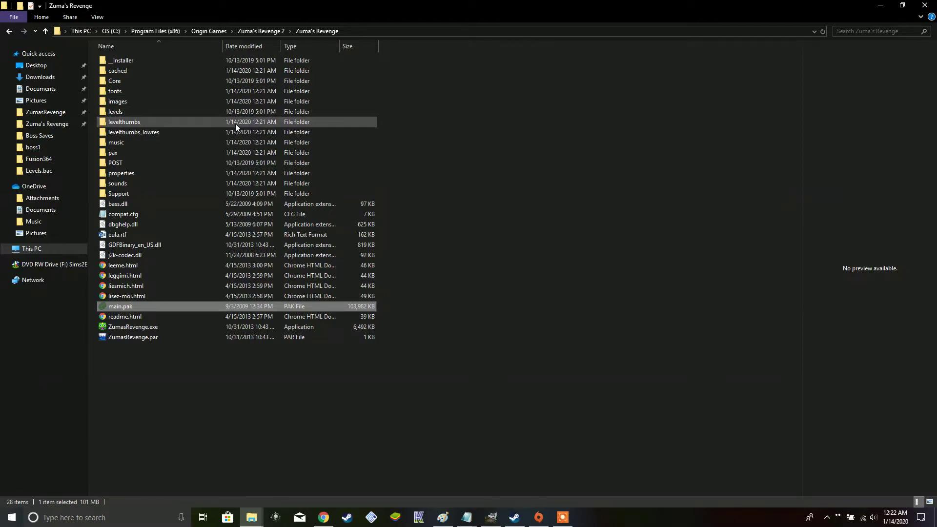
Step: Enter the levels folder and preview levels.xml and levels_hard.xml
double_click(197, 112)
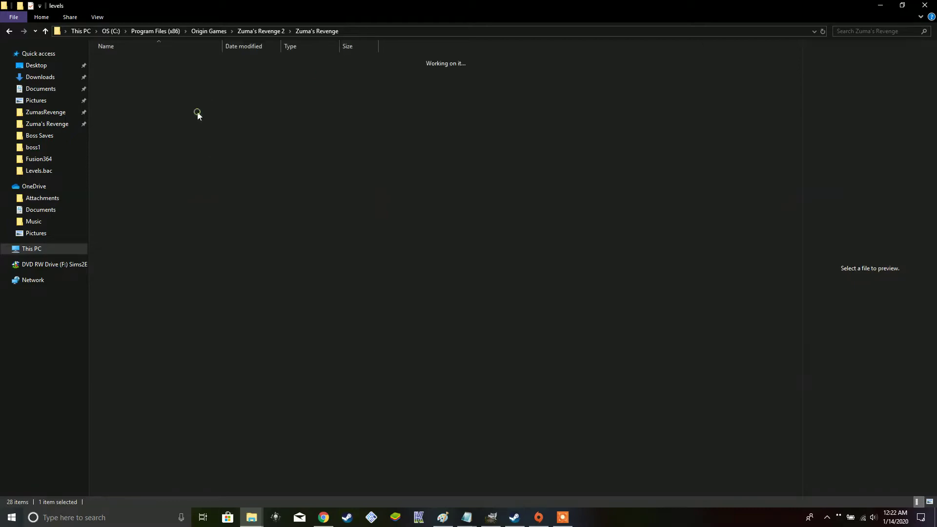
scroll(545, 188, down, 12)
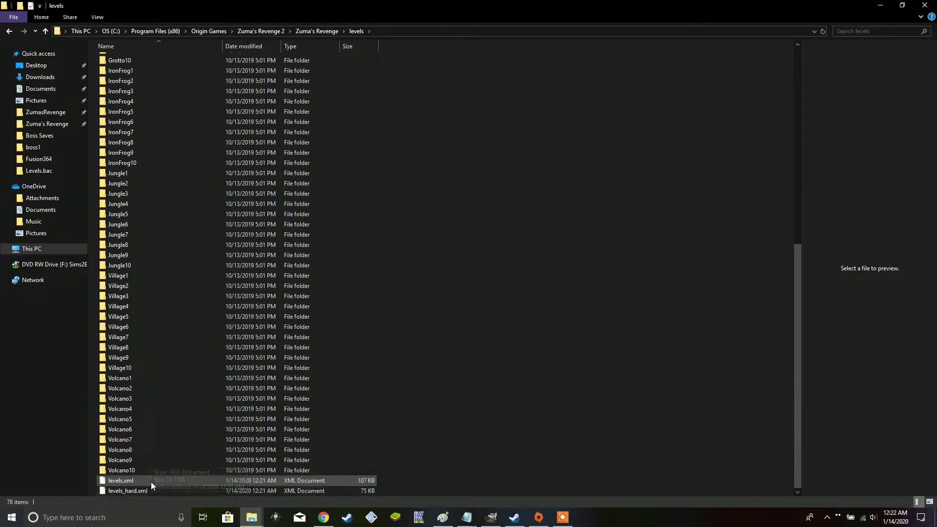
click(133, 481)
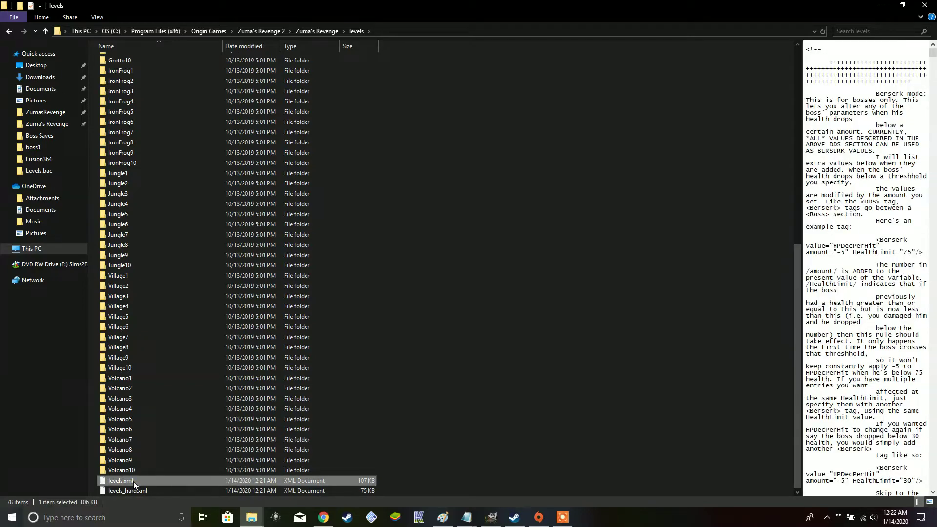
click(138, 490)
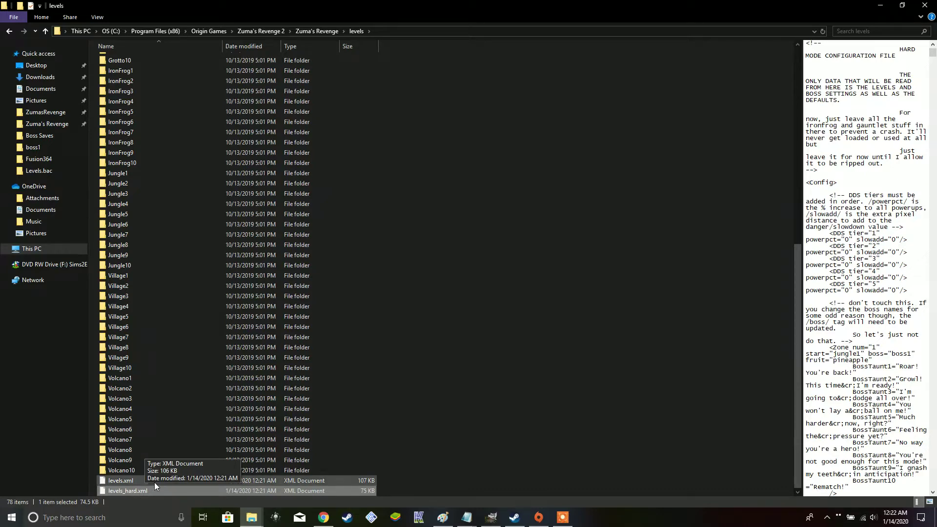
click(154, 482)
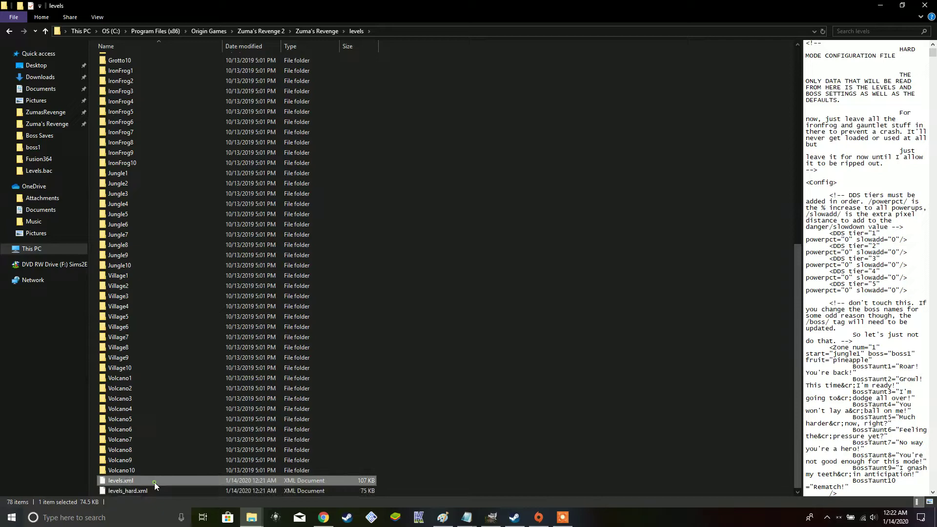
Step: Open levels.xml with Notepad
right_click(154, 480)
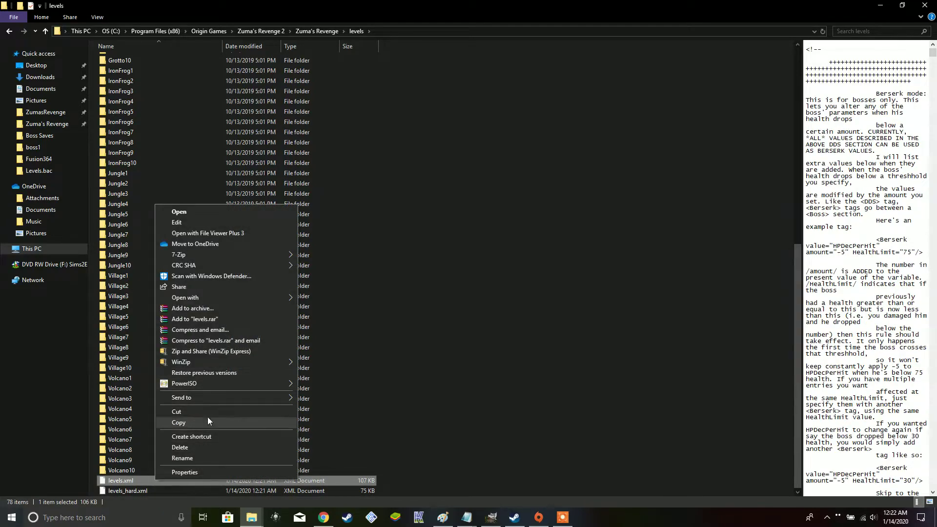
mouse_move(221, 300)
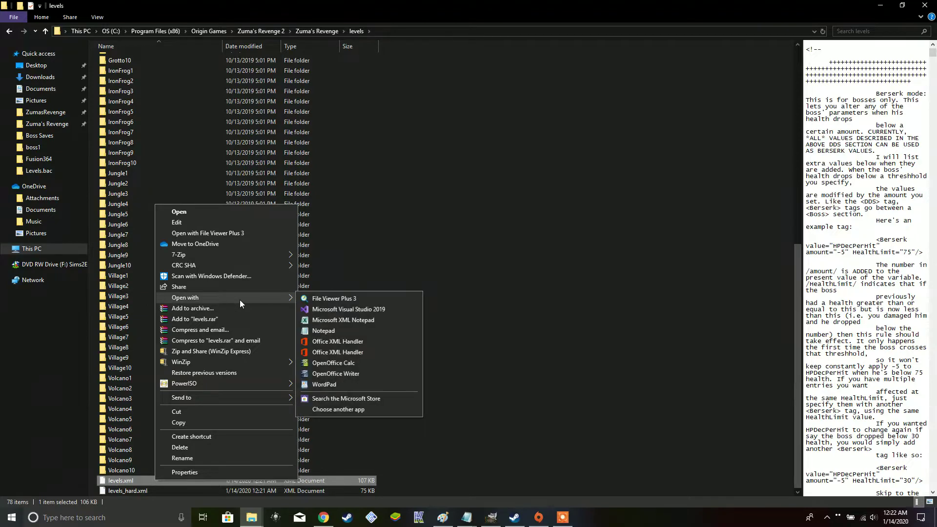
click(347, 334)
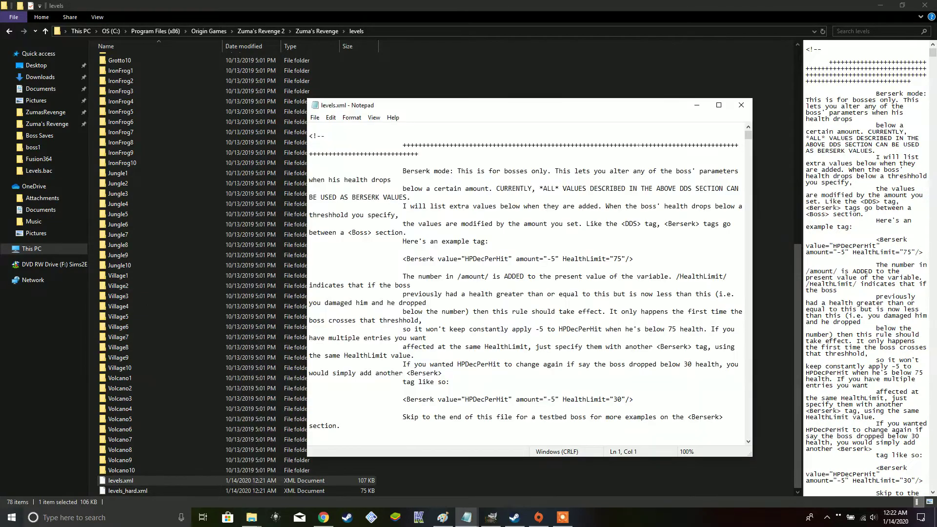
Step: Maximize the levels.xml Notepad window and read through the boss parameter notes
click(718, 105)
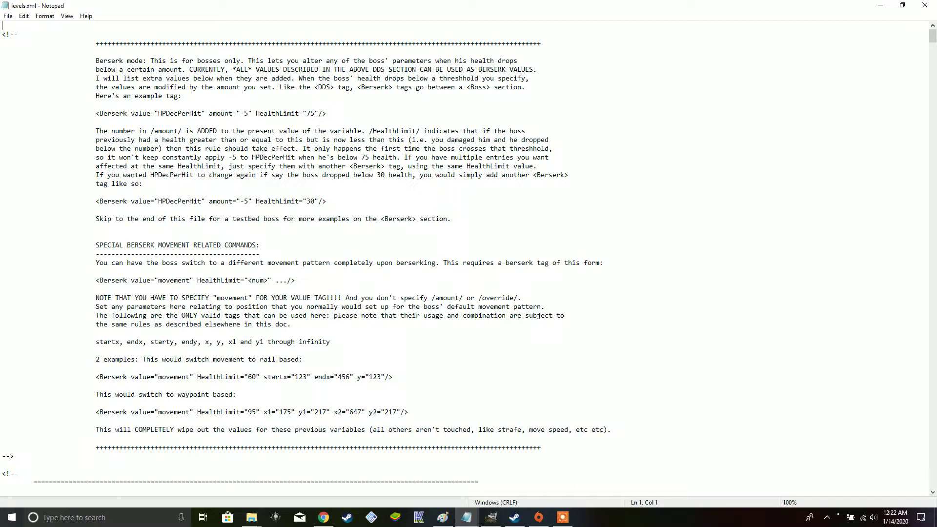
scroll(469, 259, down, 3)
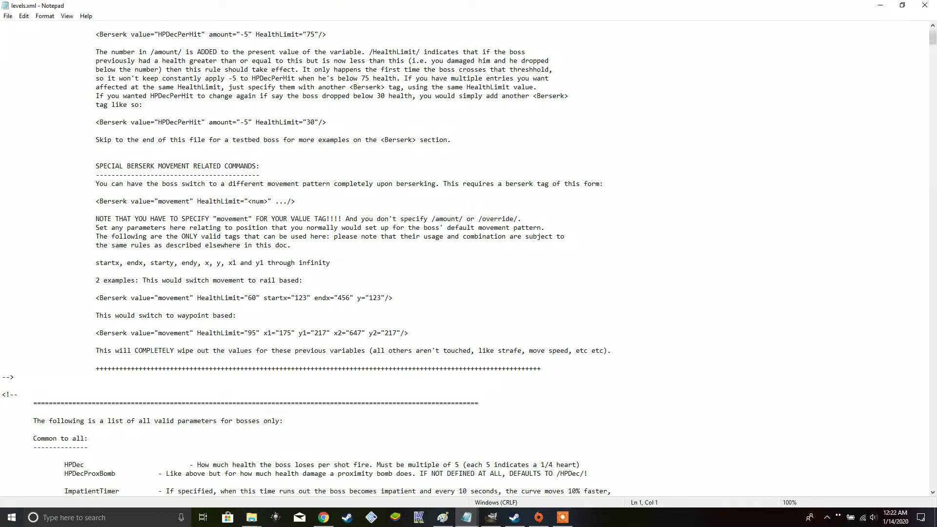
scroll(468, 259, down, 12)
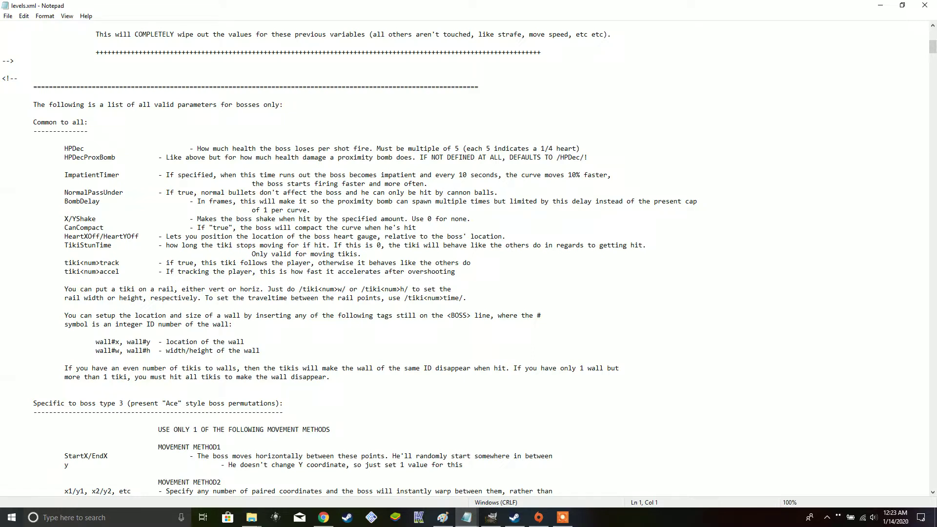
scroll(364, 259, down, 13)
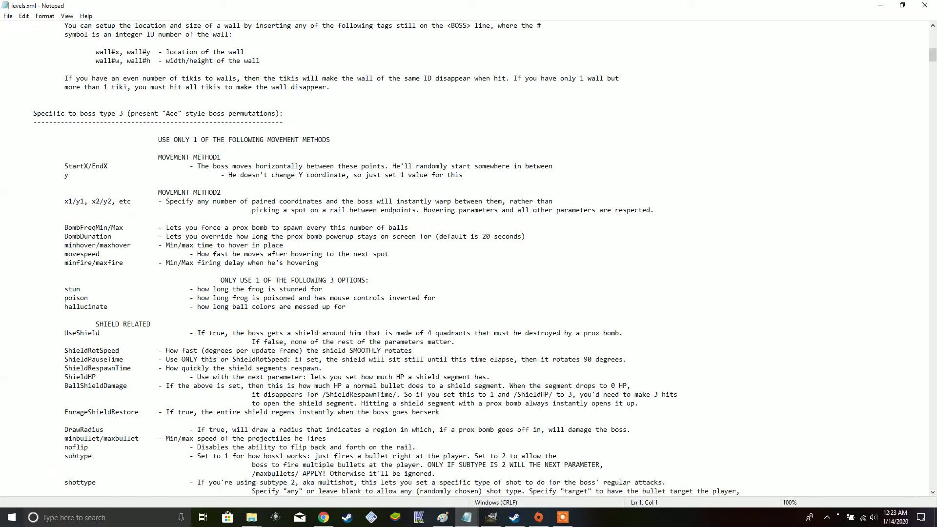
scroll(365, 259, down, 3)
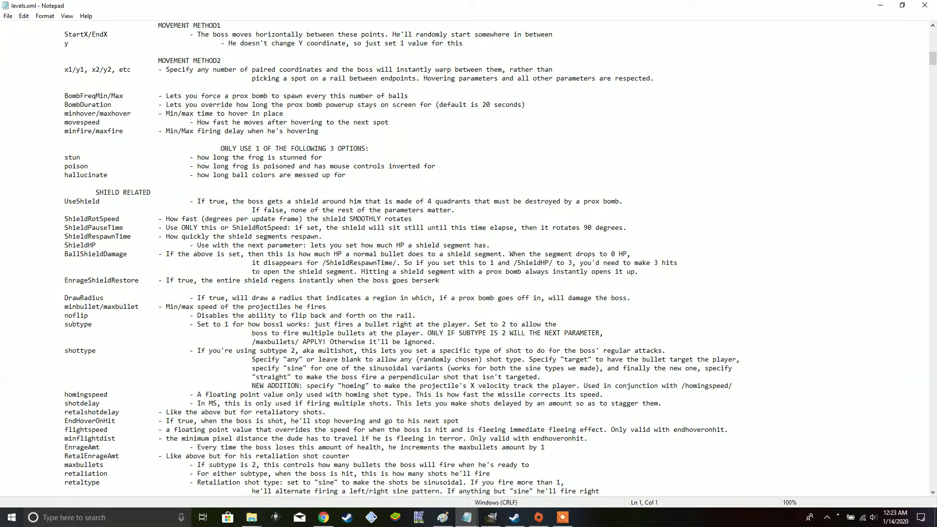
scroll(365, 259, down, 6)
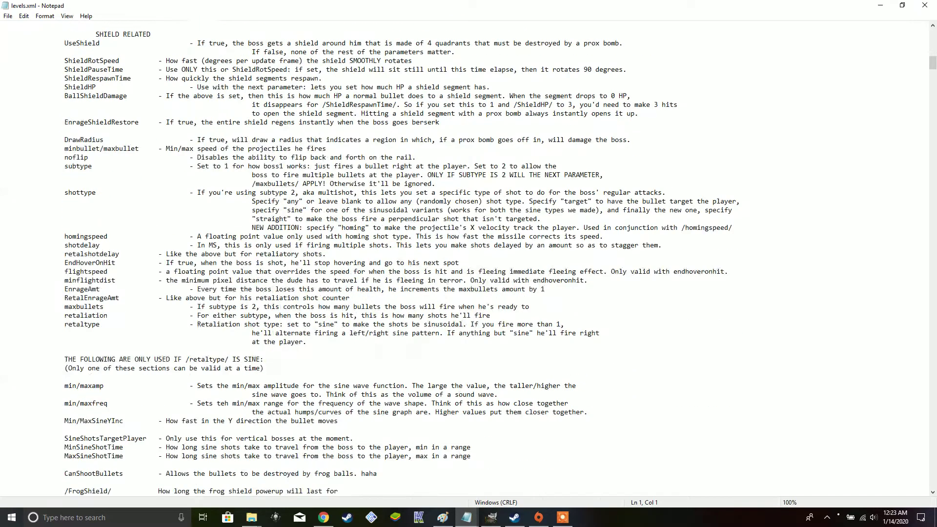
scroll(365, 258, down, 10)
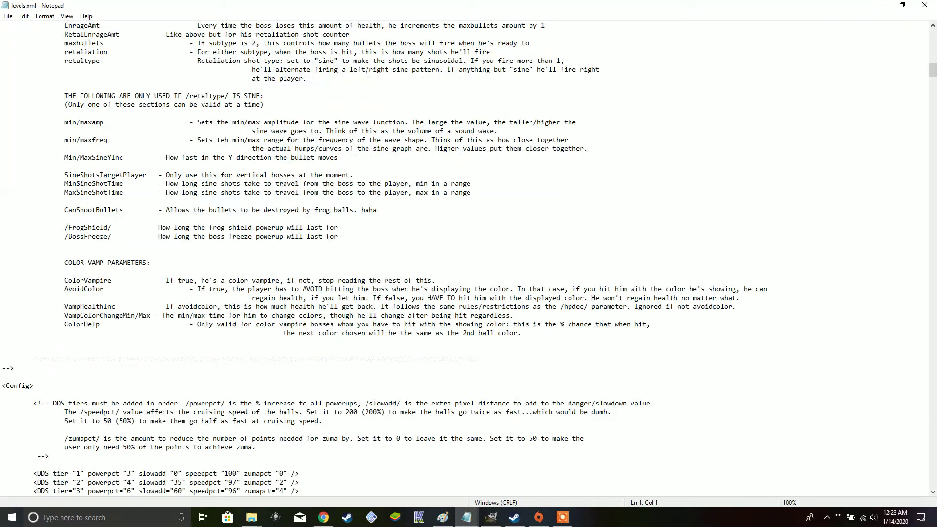
Step: Briefly highlight the COLOR VAMP PARAMETERS block, then read down to the Gauntlet settings and Jungle levels
drag(64, 263, 220, 341)
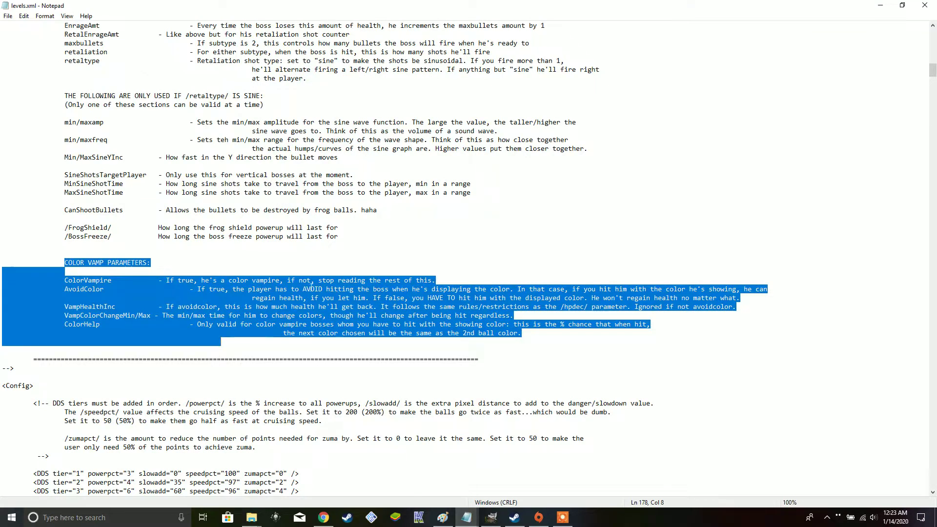
click(299, 281)
scroll(299, 282, down, 5)
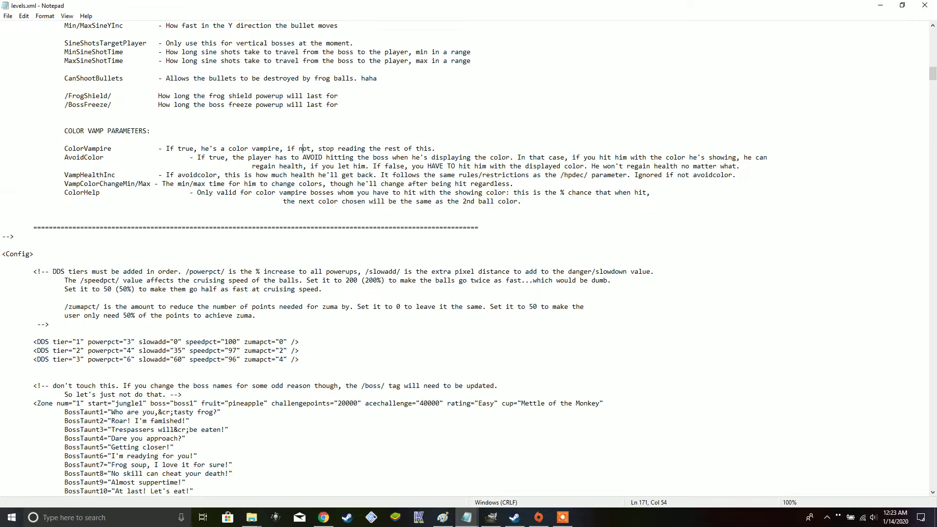
scroll(300, 282, up, 4)
scroll(468, 259, down, 10)
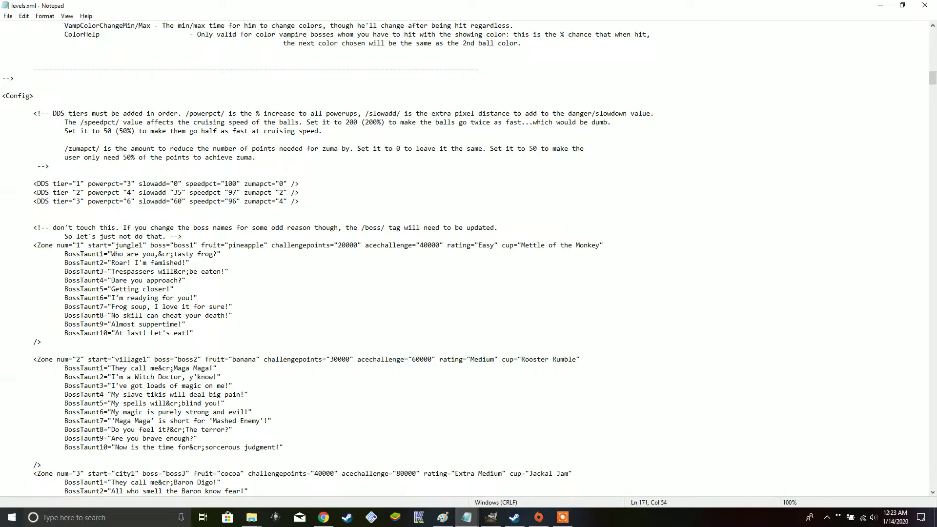
scroll(469, 259, down, 19)
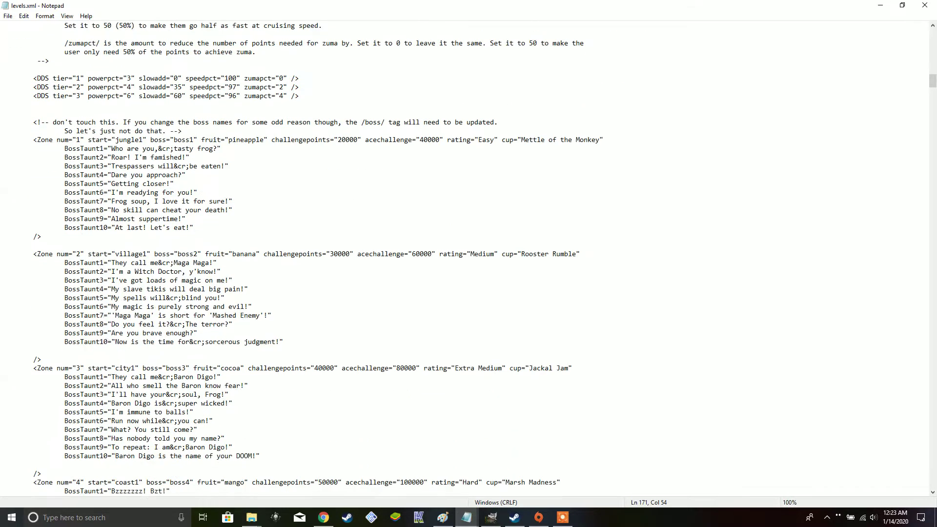
scroll(468, 259, down, 12)
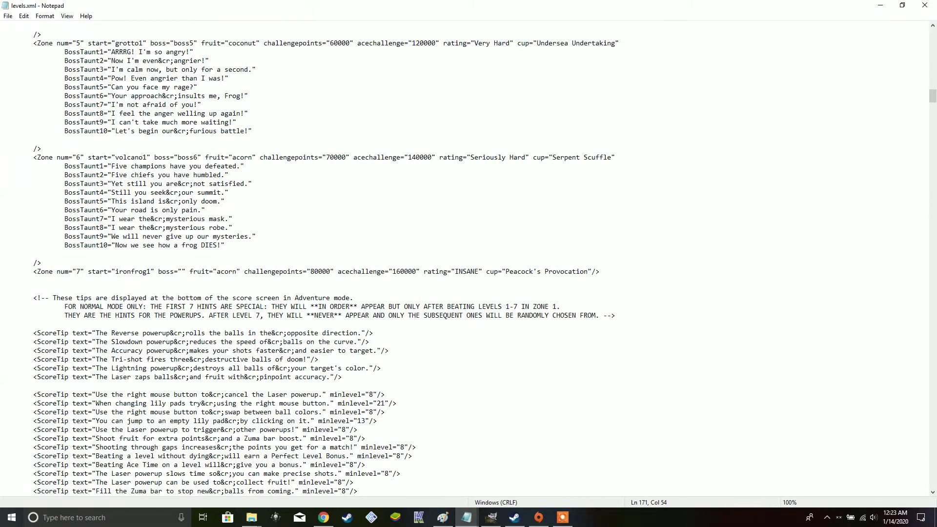
scroll(468, 259, down, 12)
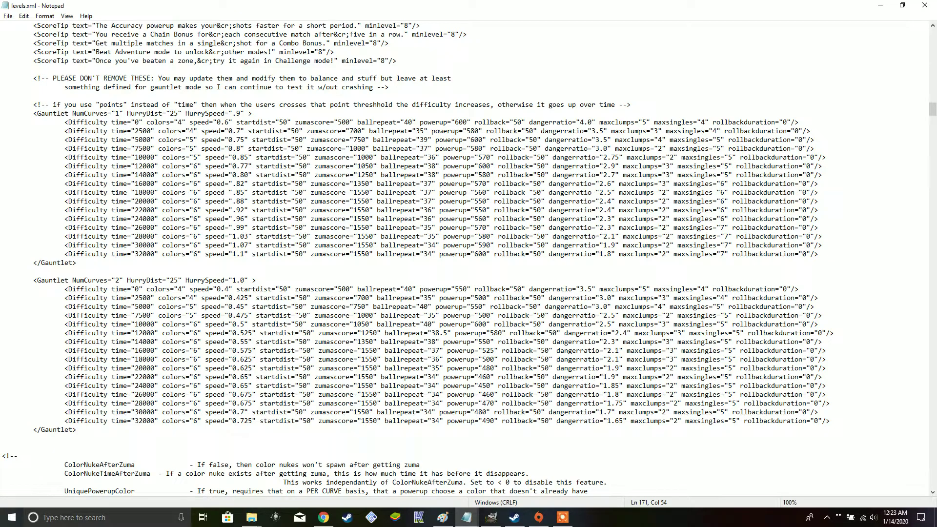
scroll(468, 259, down, 10)
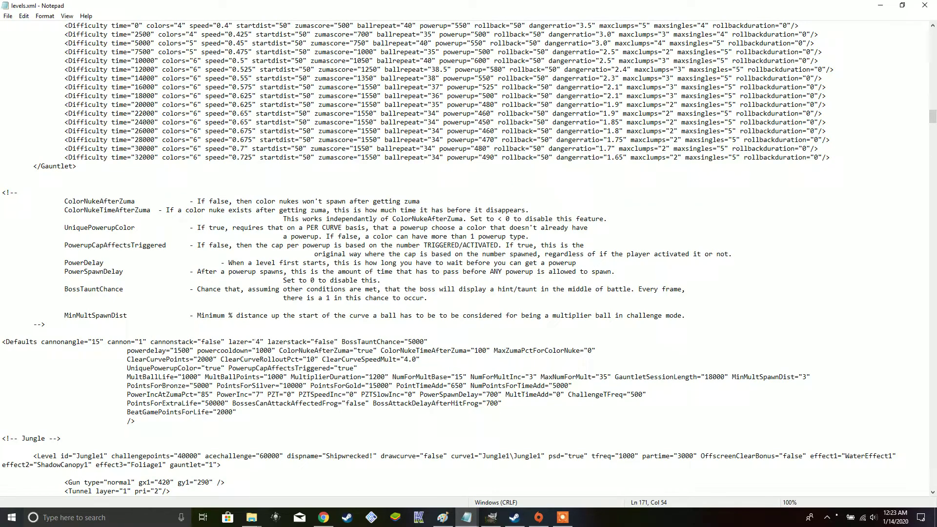
scroll(468, 259, down, 3)
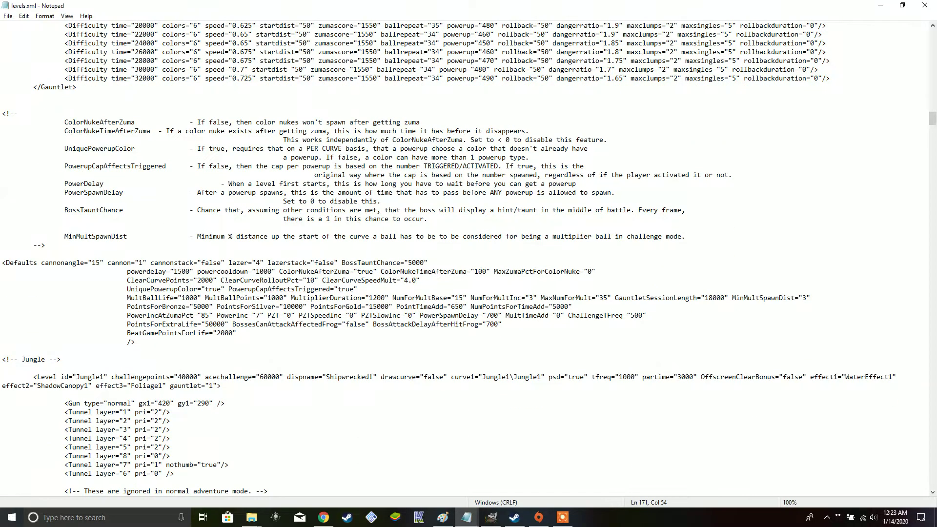
scroll(469, 259, down, 13)
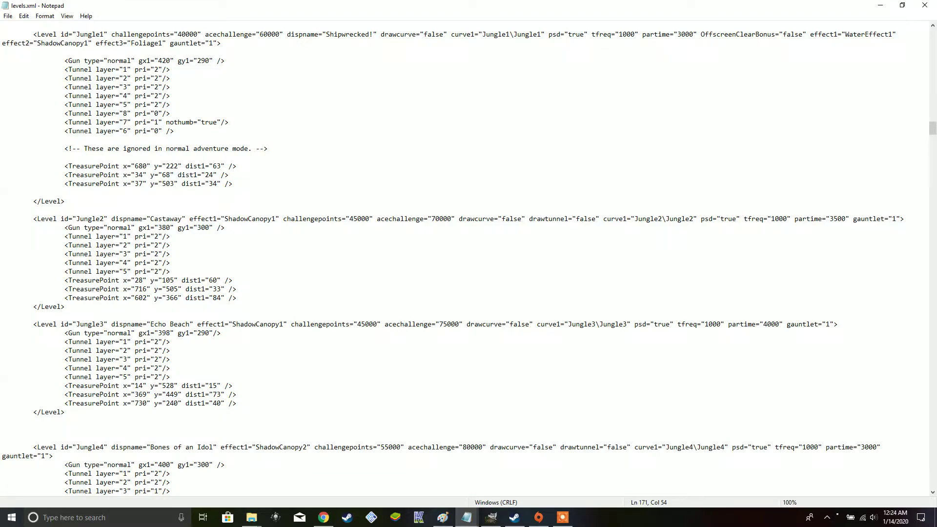
scroll(468, 259, down, 20)
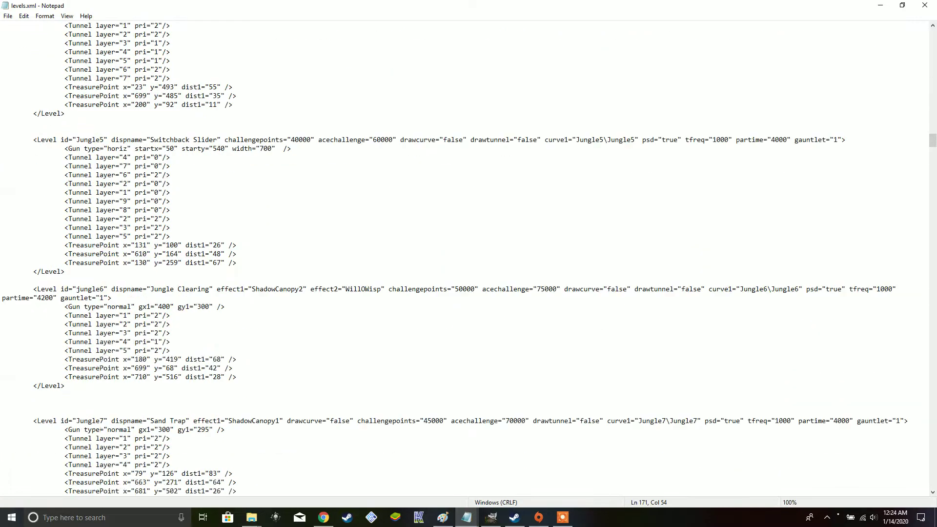
scroll(468, 258, down, 12)
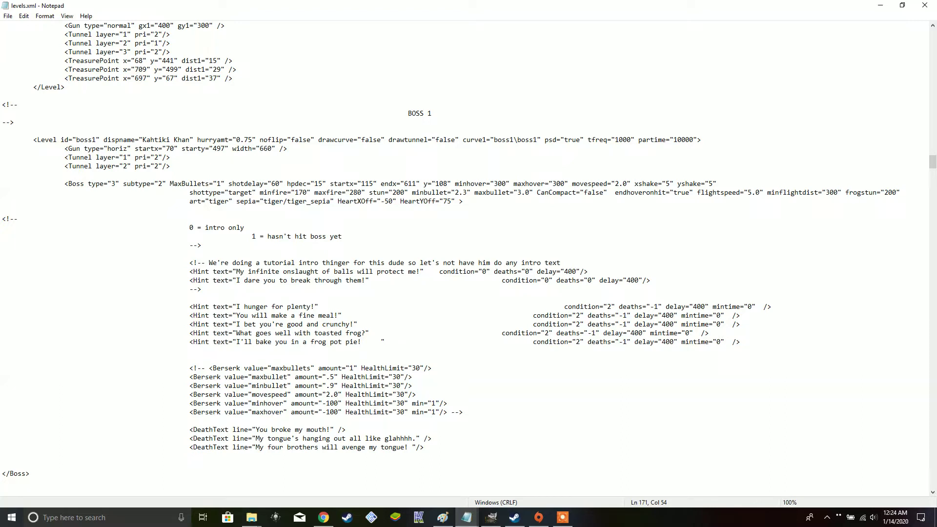
drag(369, 192, 404, 193)
click(435, 192)
scroll(469, 254, down, 2)
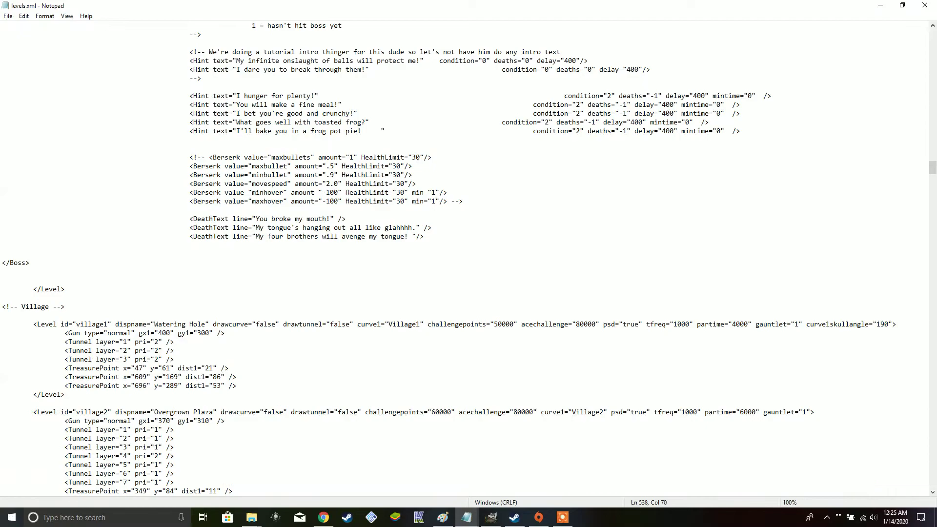
scroll(468, 259, down, 6)
drag(933, 173, 933, 245)
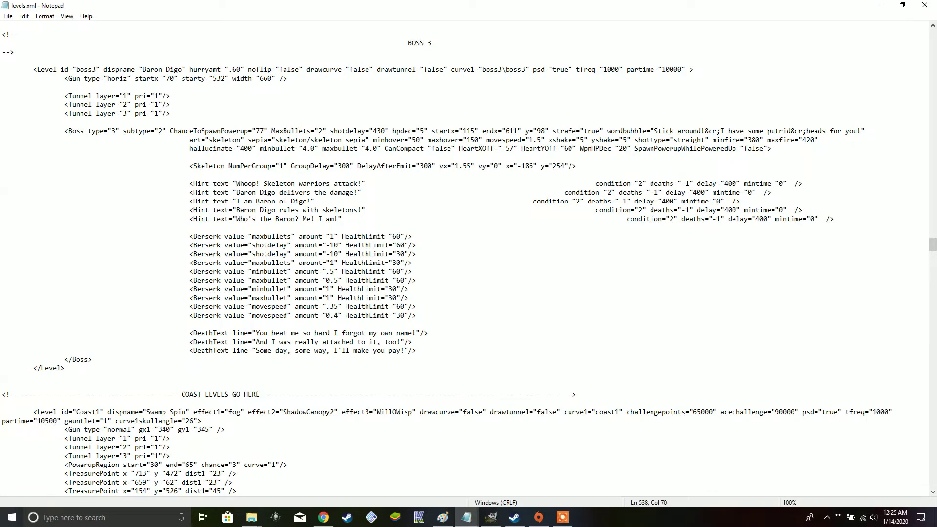
click(217, 166)
key(shift+Down)
click(315, 218)
scroll(468, 259, up, 4)
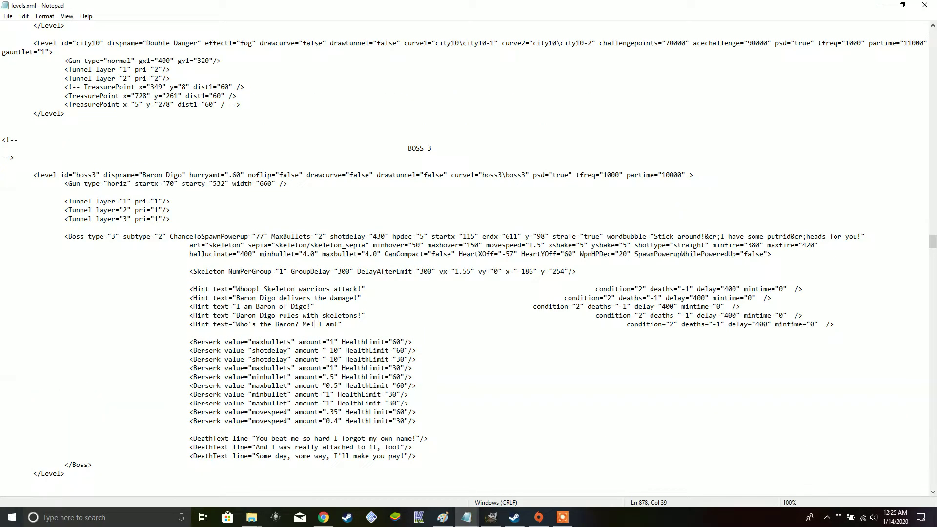
drag(932, 243, 932, 166)
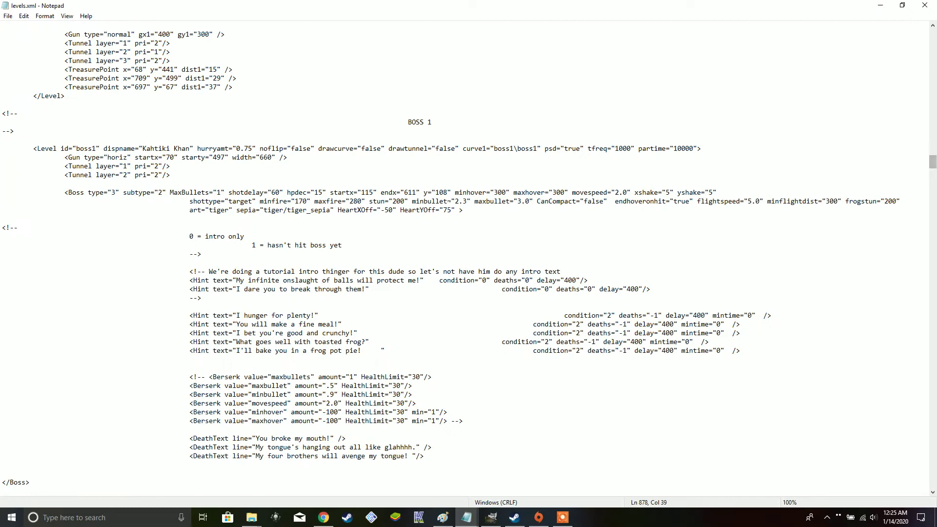
Step: Close levels.xml, preview levels_hard.xml, and refresh the levels folder listing
click(924, 5)
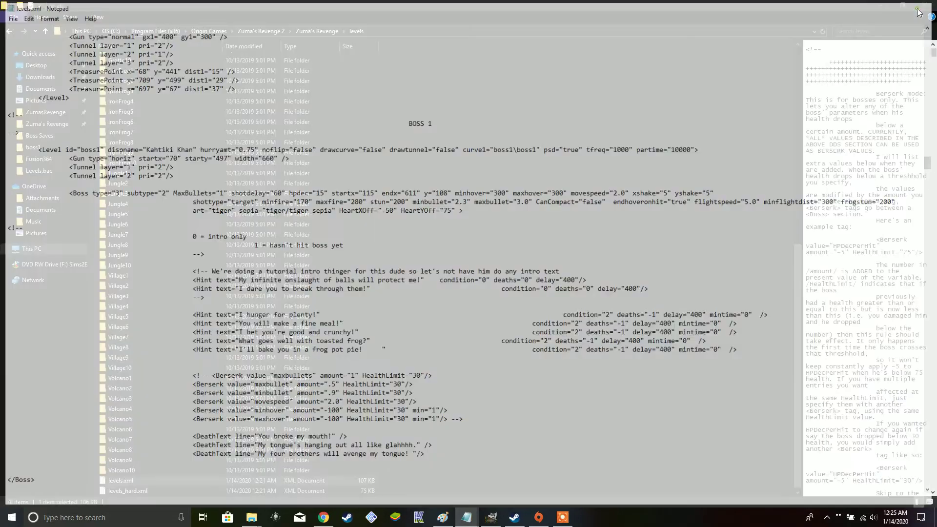
click(294, 490)
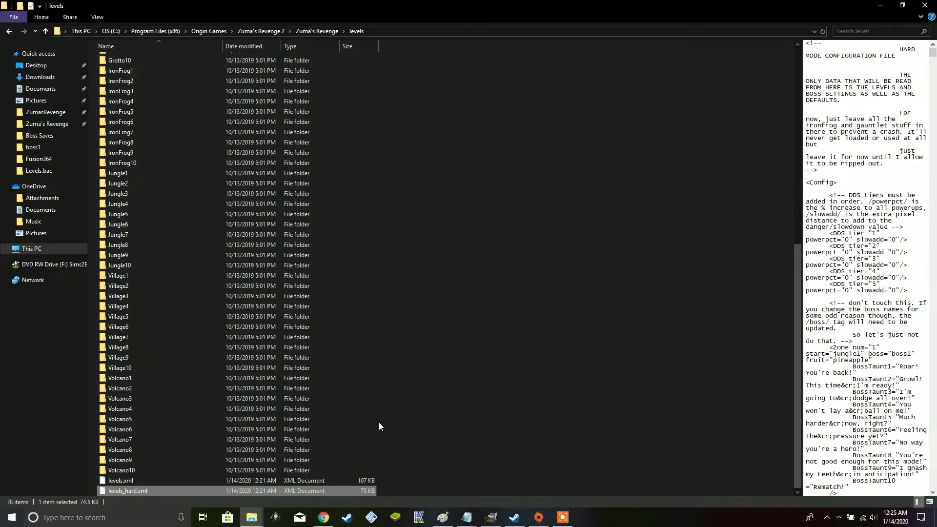
scroll(378, 423, up, 12)
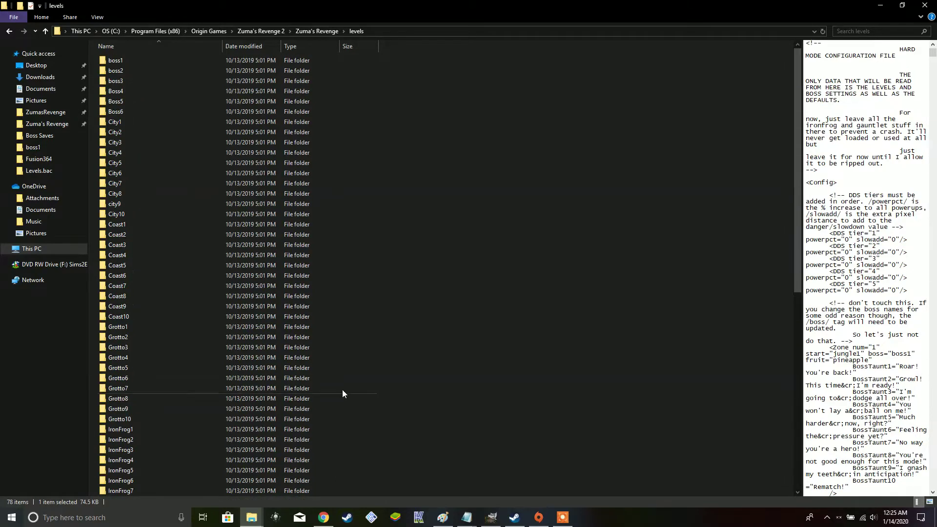
scroll(215, 300, down, 12)
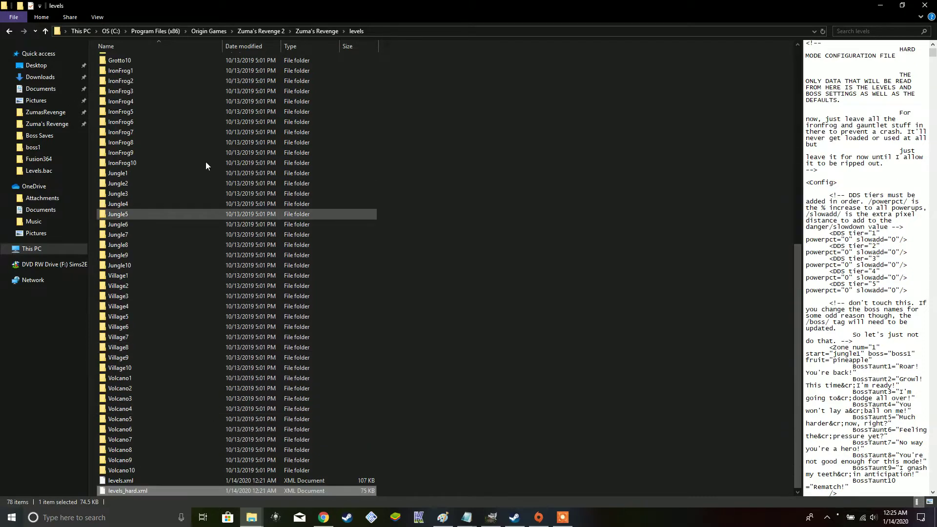
scroll(224, 303, up, 12)
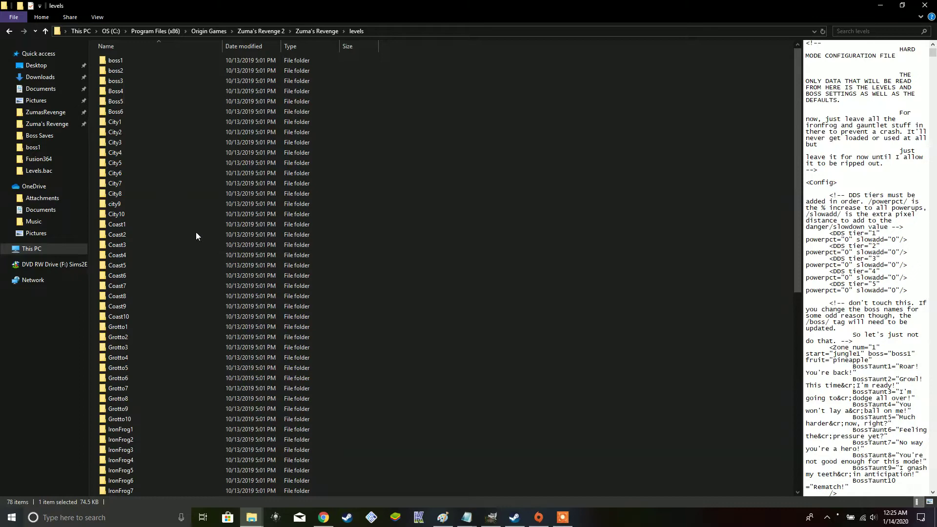
scroll(241, 353, down, 10)
scroll(241, 349, up, 6)
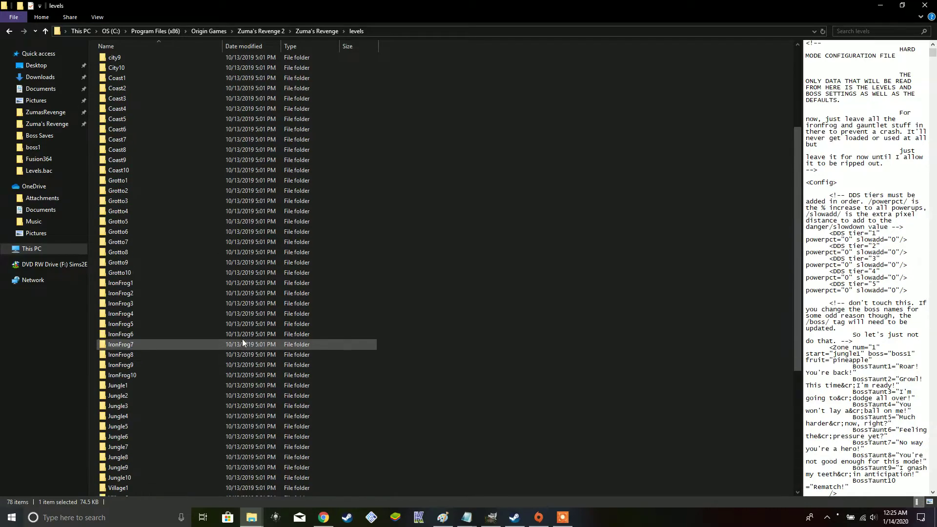
scroll(242, 343, up, 6)
key(F5)
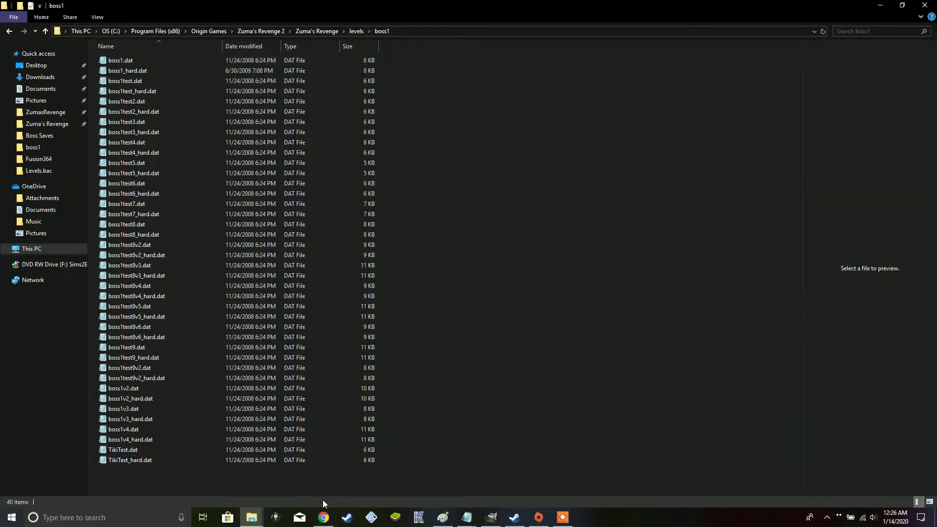
click(324, 517)
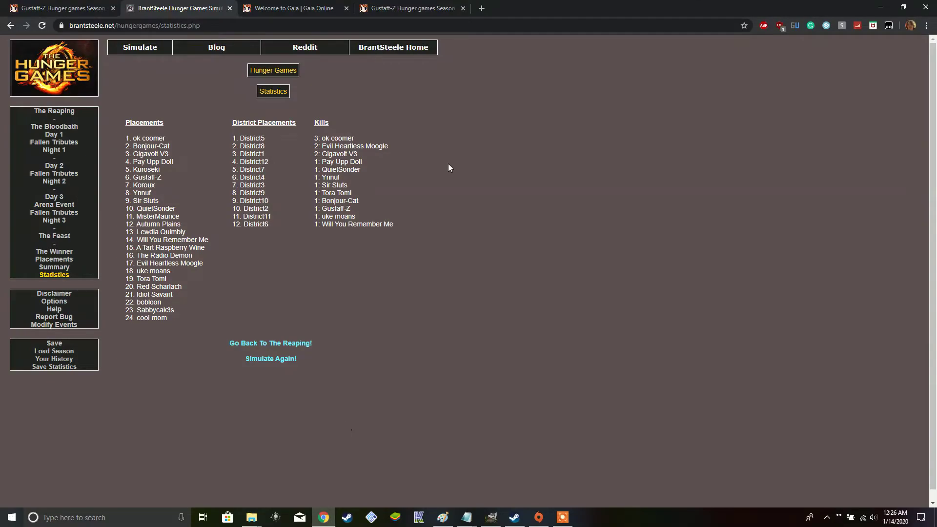
click(875, 7)
click(874, 8)
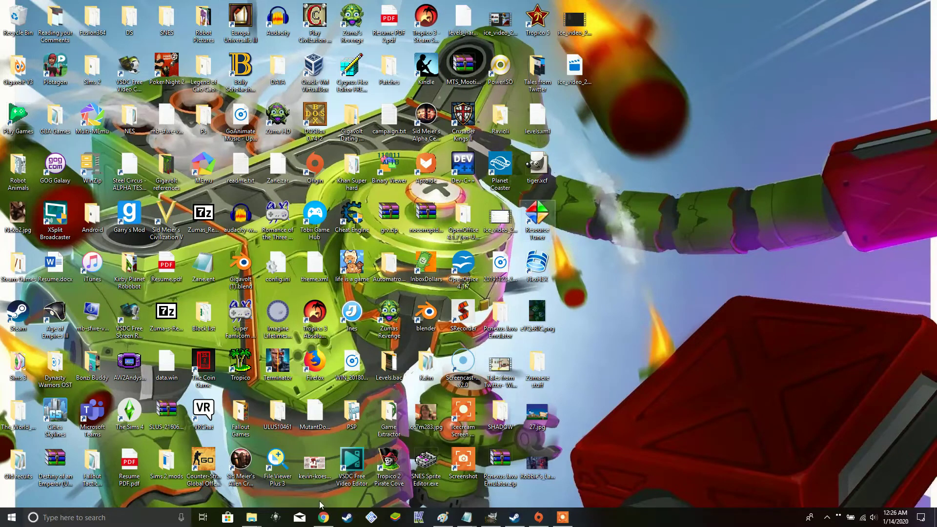
click(323, 517)
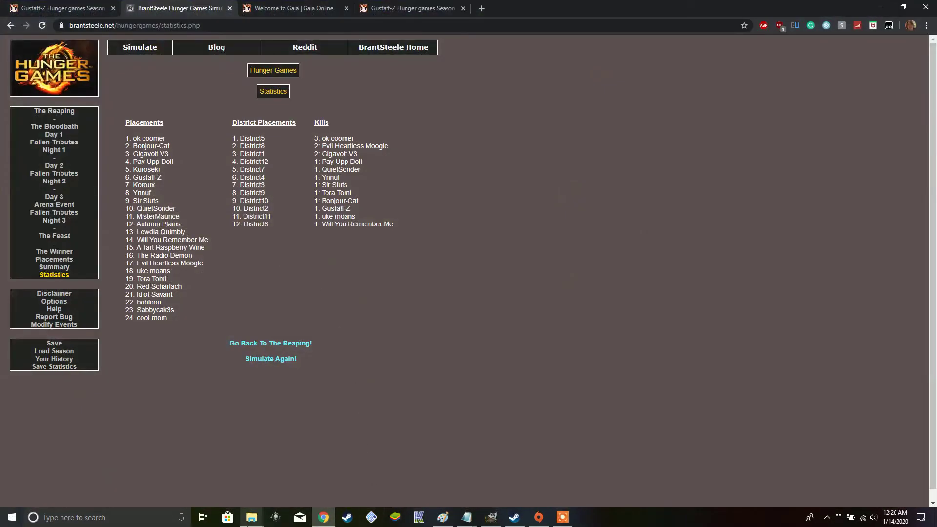
mouse_move(252, 517)
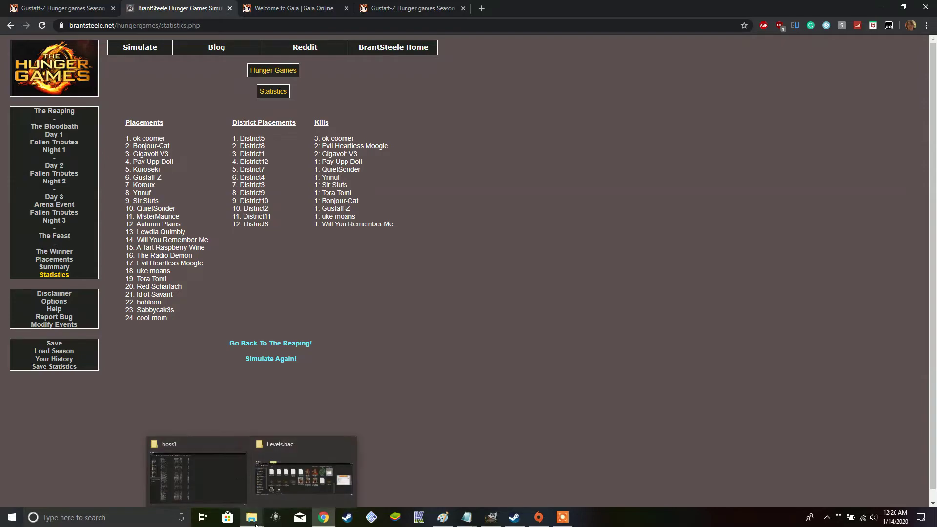
click(223, 490)
double_click(247, 61)
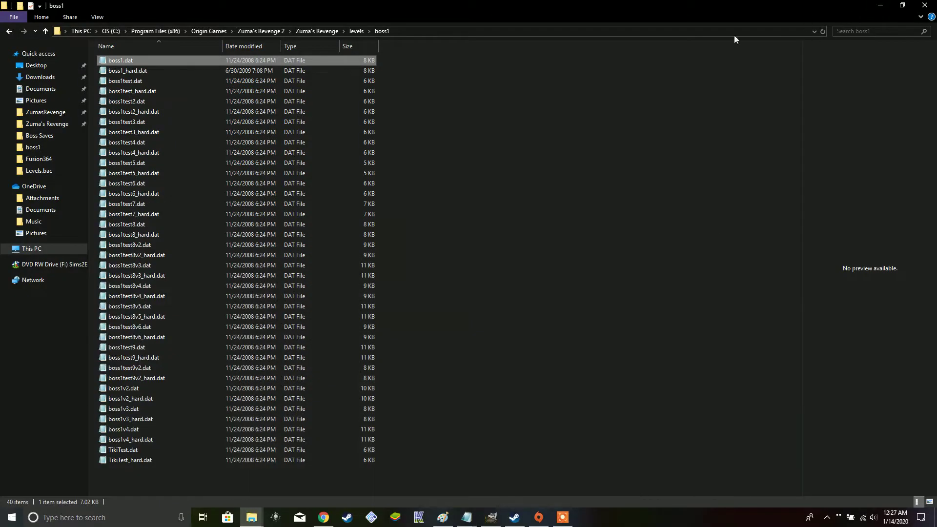
right_click(324, 62)
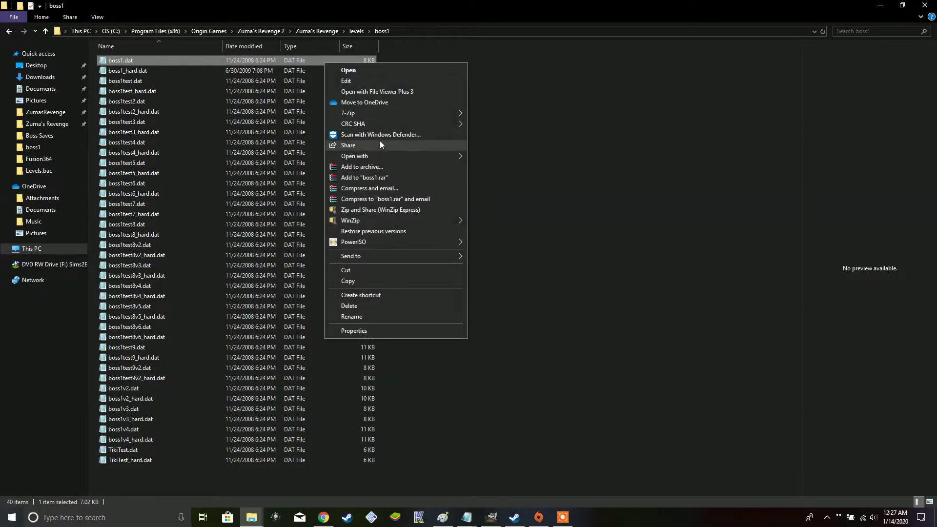
mouse_move(369, 159)
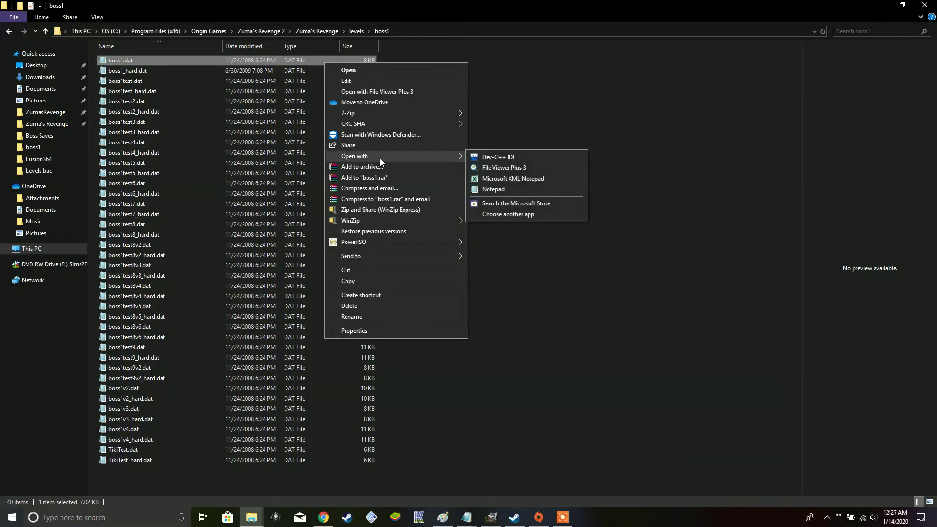
Step: Search Google for an online hex editor and open HexEd.it
click(508, 131)
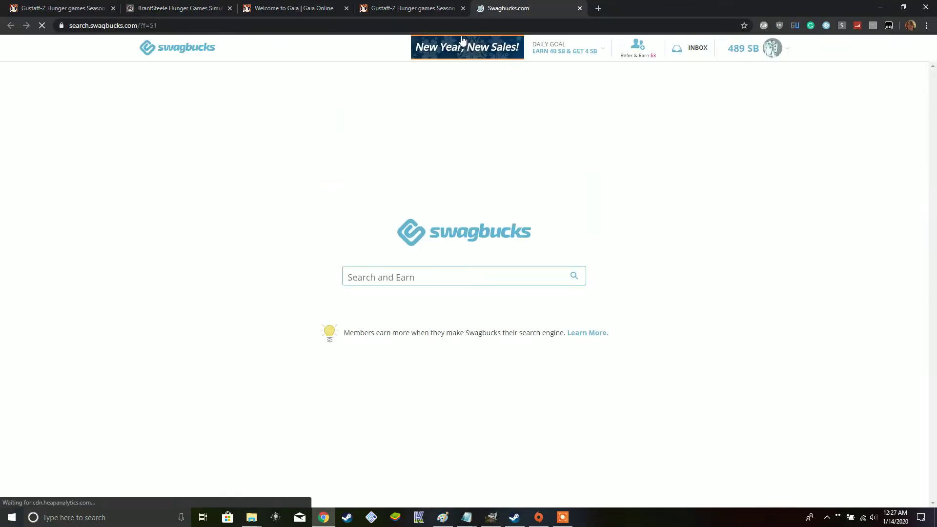
click(436, 32)
text(goo)
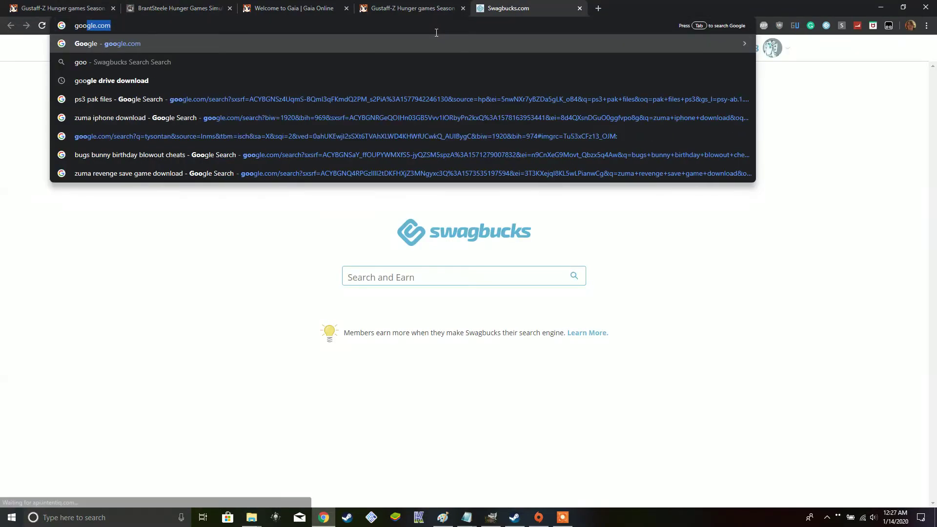
key(Return)
text(o)
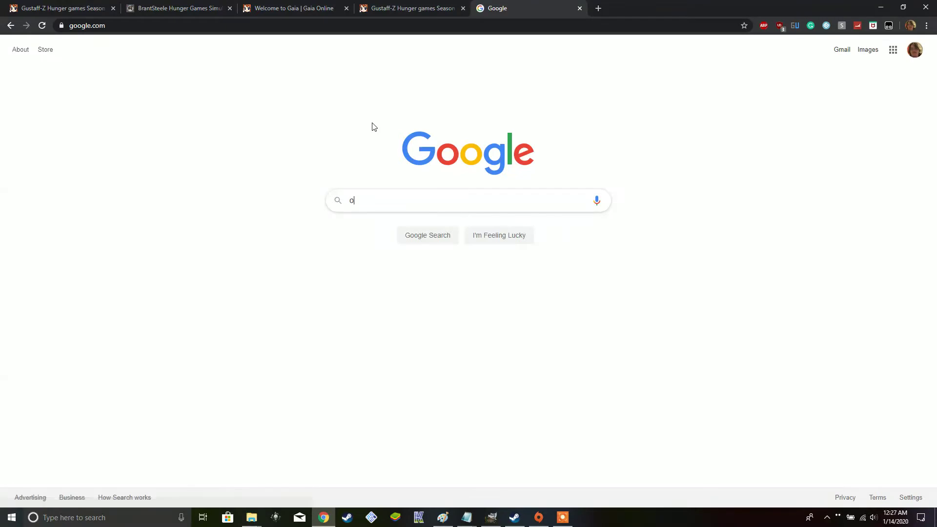
text(nline hex)
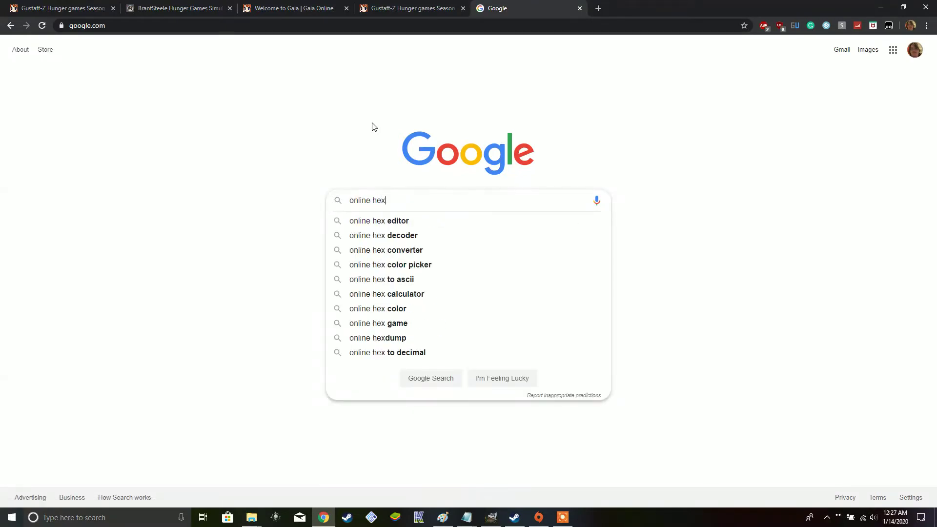
click(363, 220)
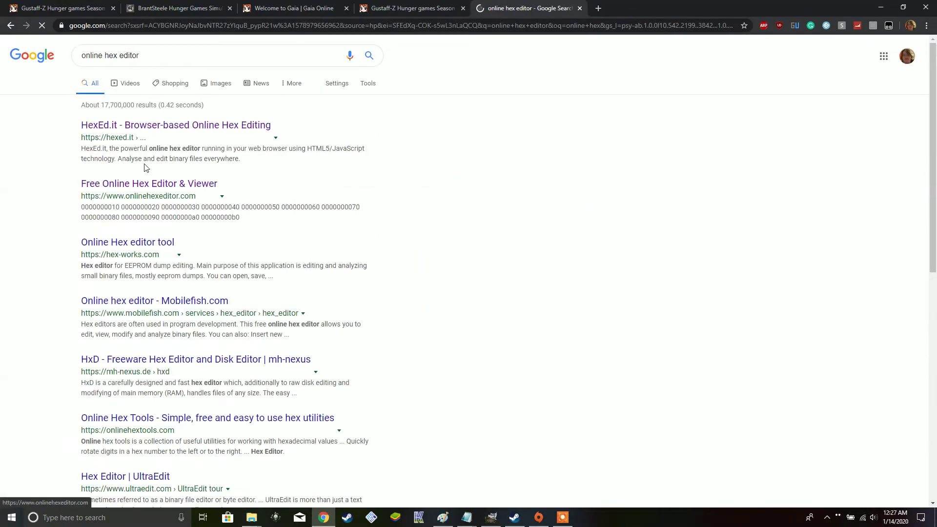
click(163, 126)
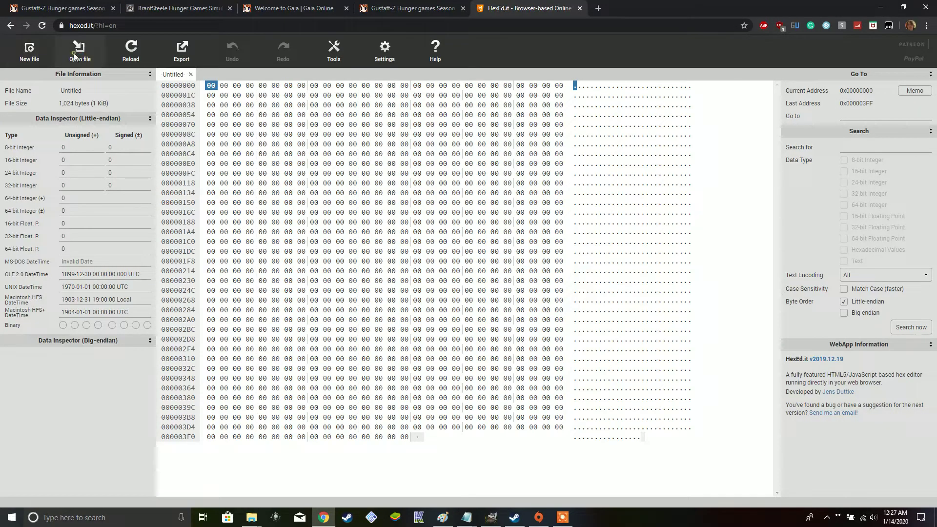
Step: Load boss1.dat from Zuma's Revenge\levels\boss1 into HexEd.it
click(75, 59)
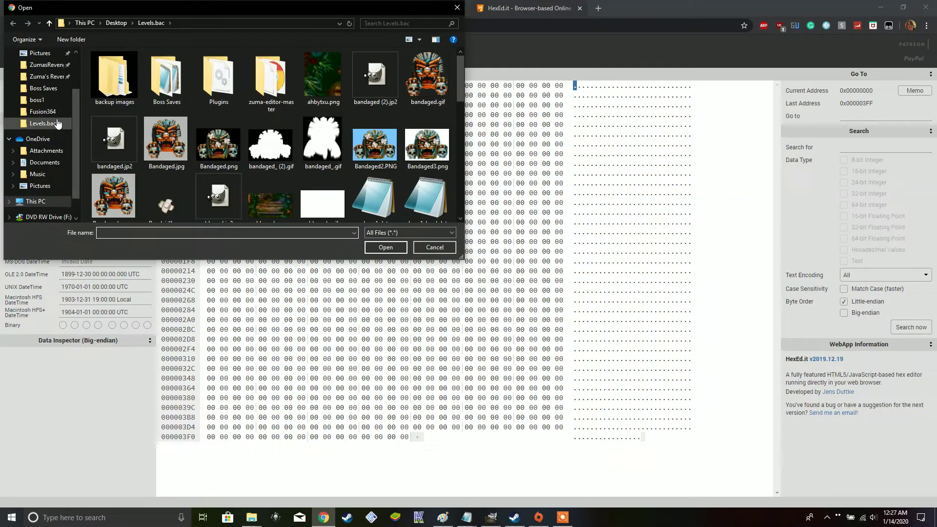
click(46, 76)
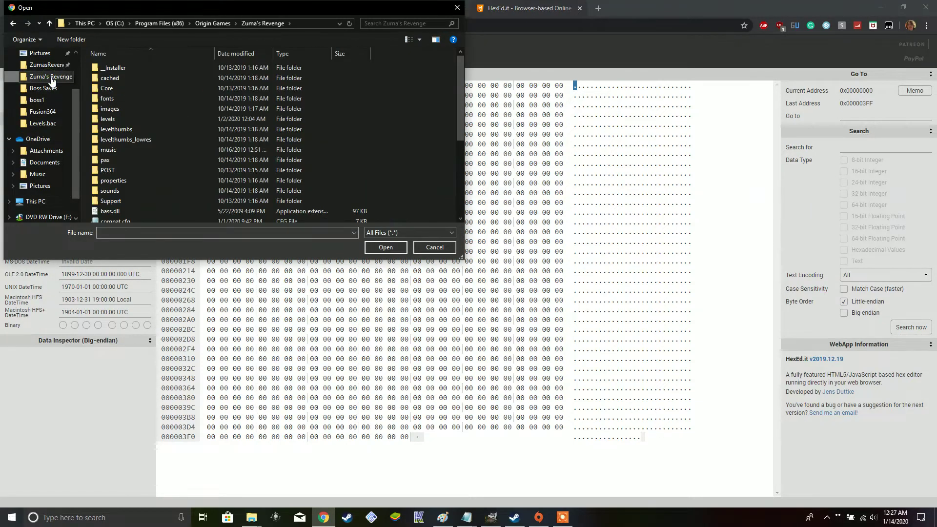
click(215, 24)
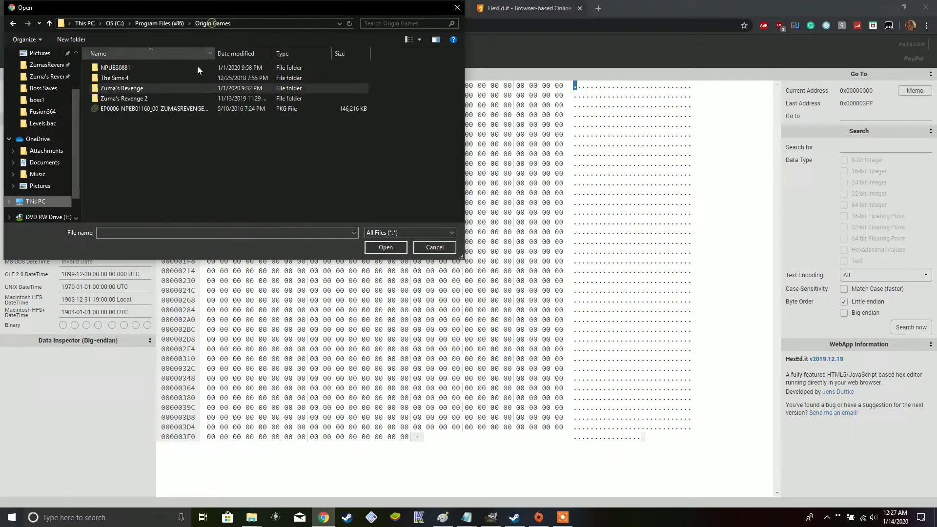
double_click(138, 98)
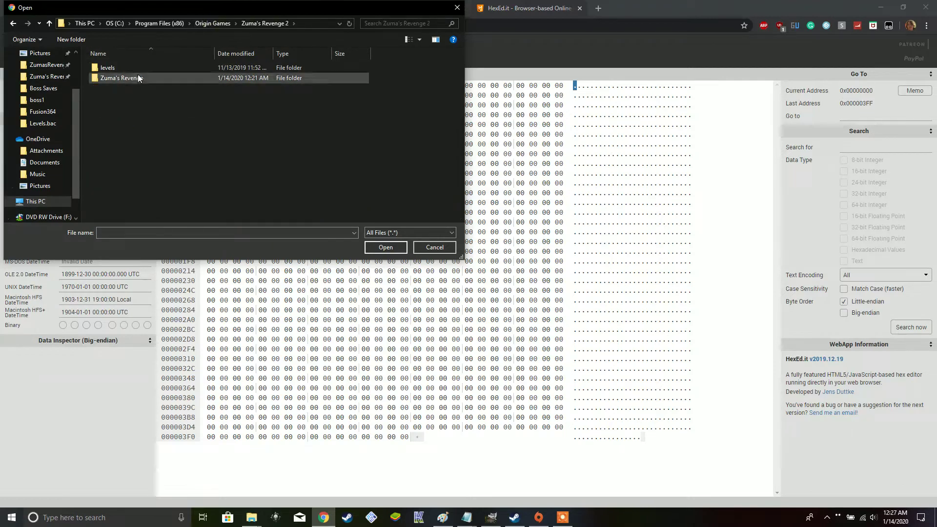
double_click(151, 78)
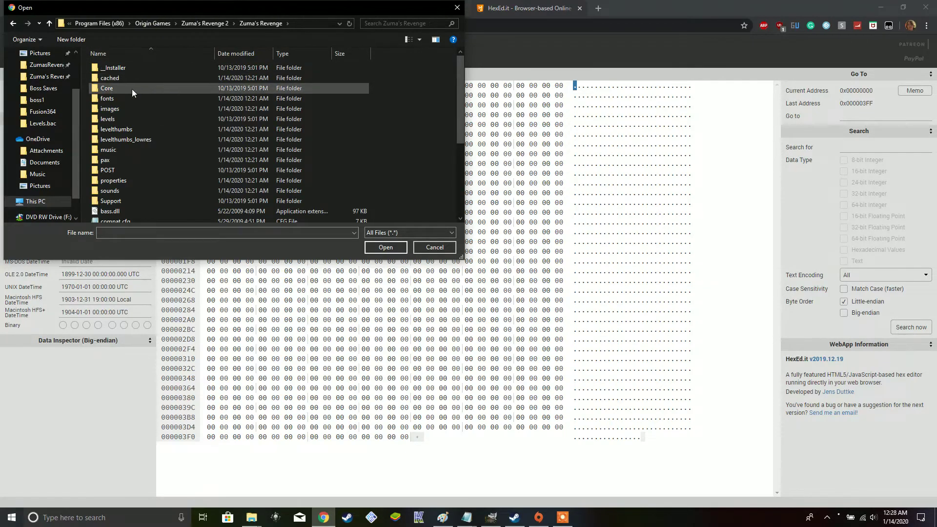
double_click(133, 119)
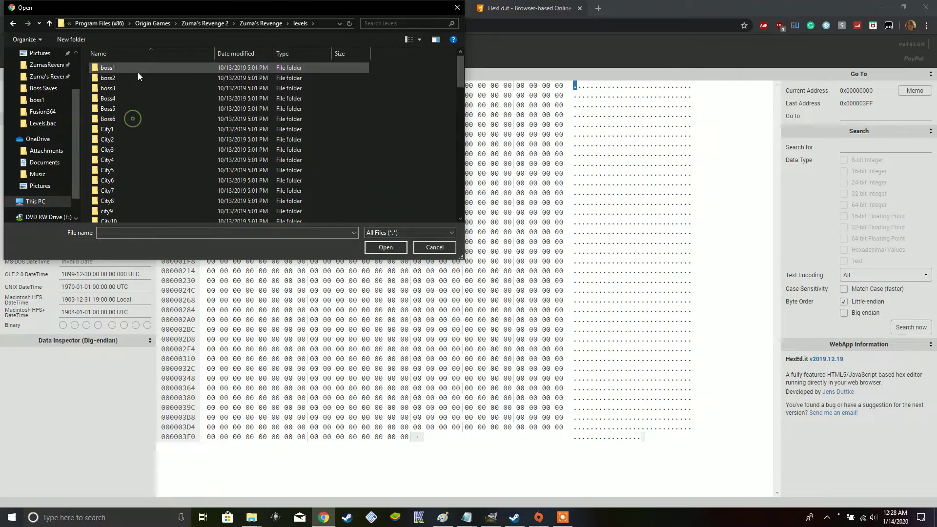
double_click(137, 67)
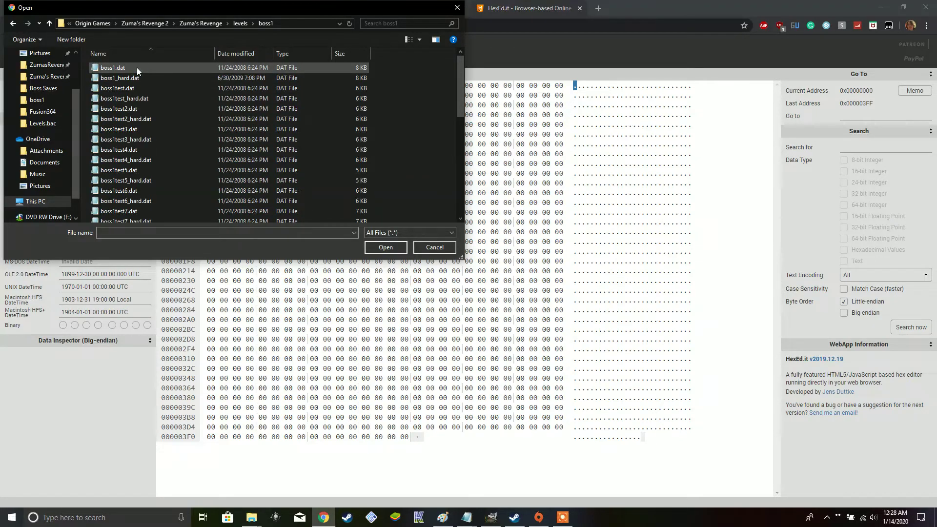
double_click(136, 67)
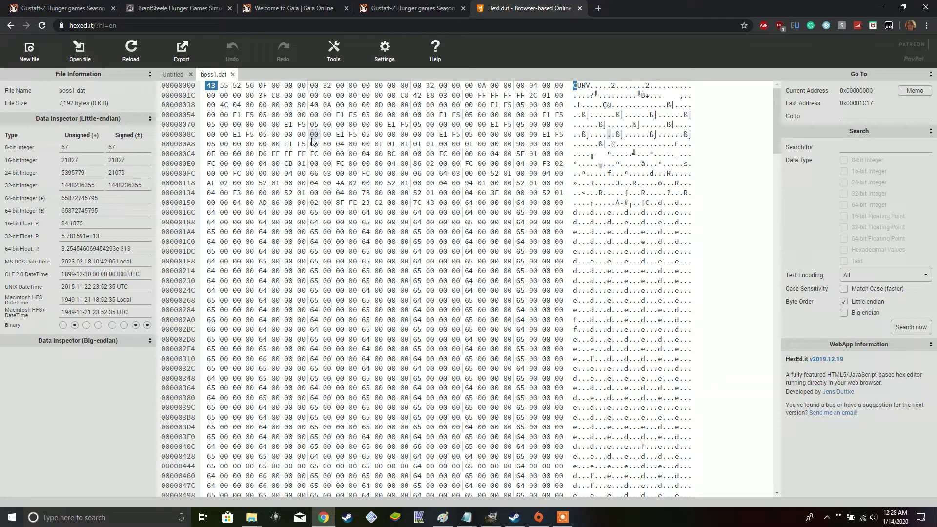
Step: Scroll through boss1.dat's hex rows
scroll(624, 156, down, 4)
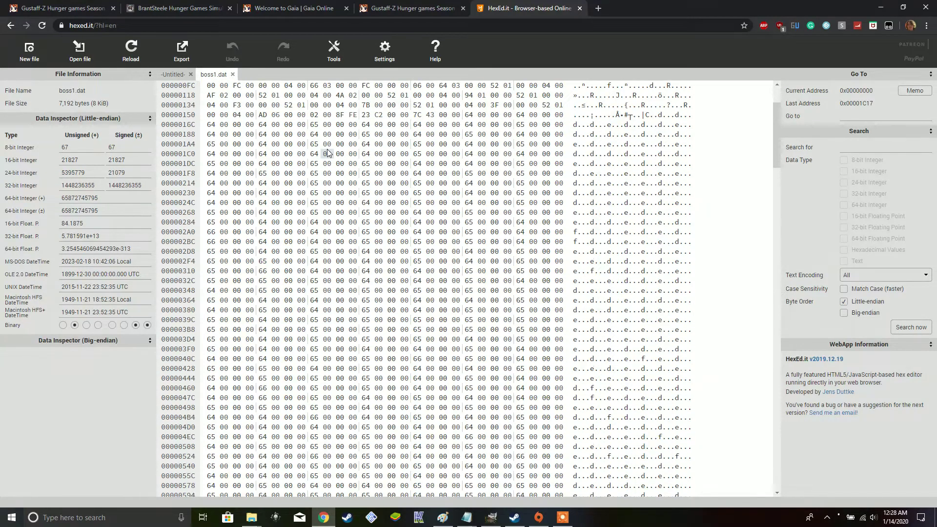
scroll(619, 136, up, 4)
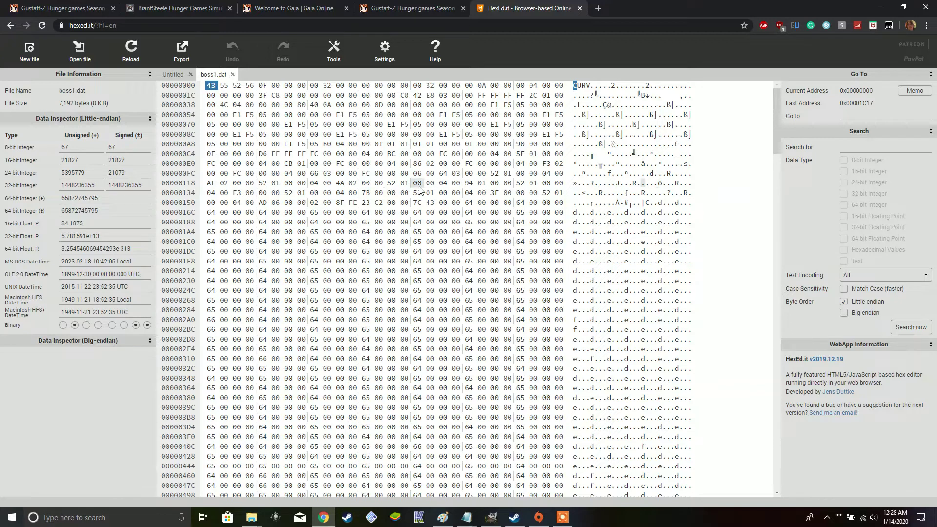
scroll(437, 186, down, 3)
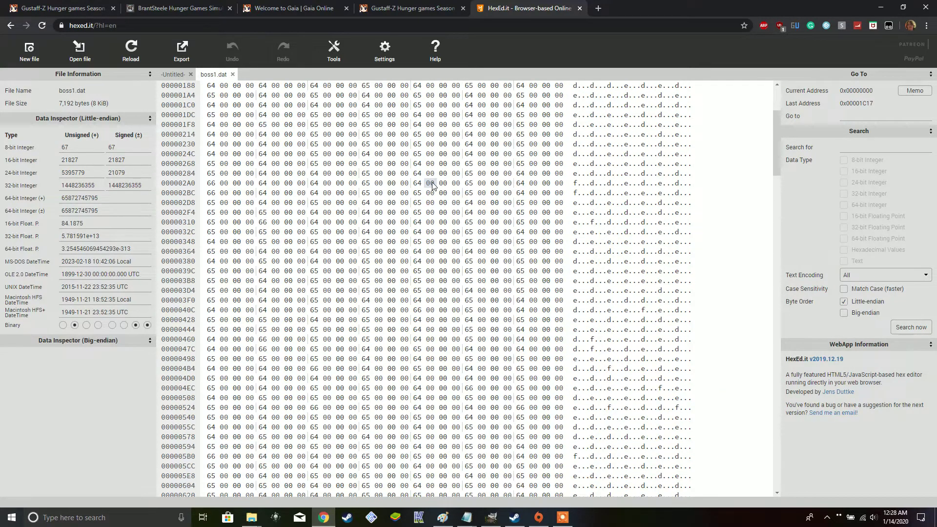
mouse_move(778, 149)
mouse_down()
mouse_move(771, 459)
mouse_move(775, 147)
mouse_up()
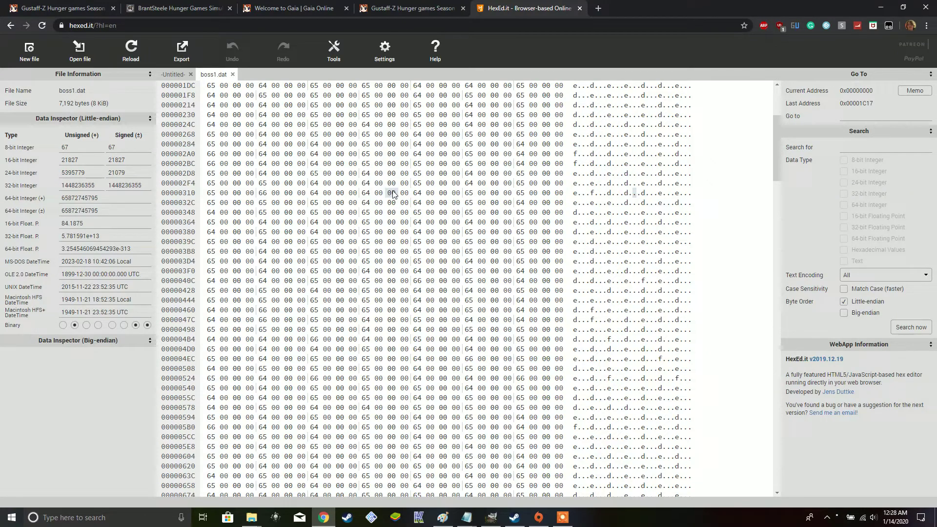
Step: Close HexEd.it, minimize Chrome, and browse to Zuma's Revenge\images\1200 in File Explorer
click(579, 8)
click(880, 7)
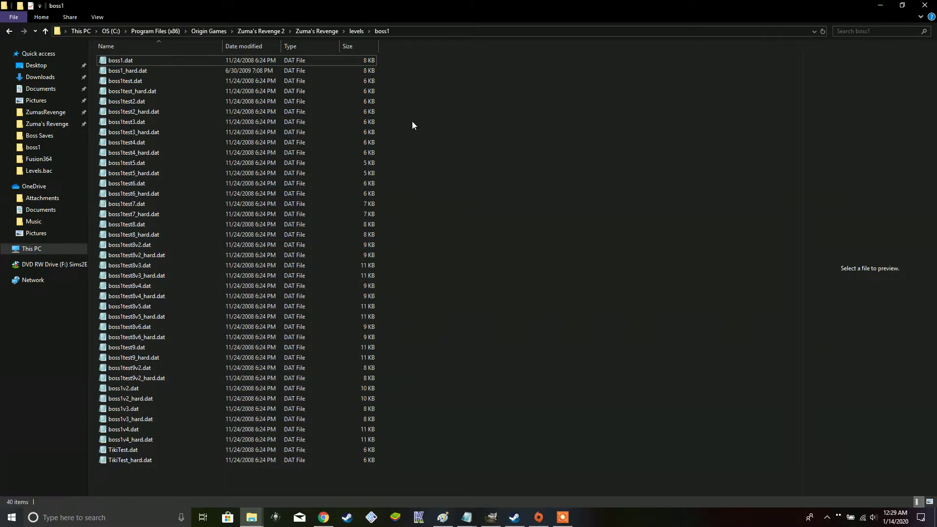
click(9, 31)
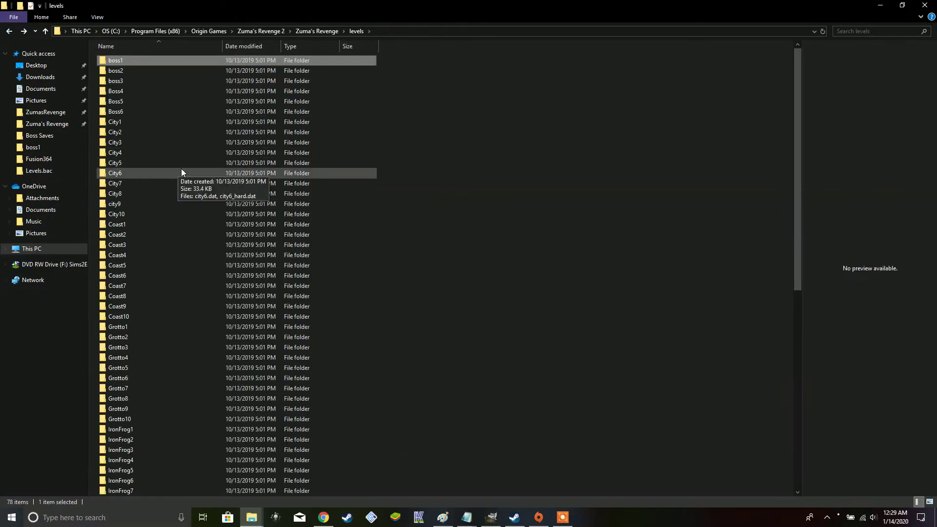
click(9, 31)
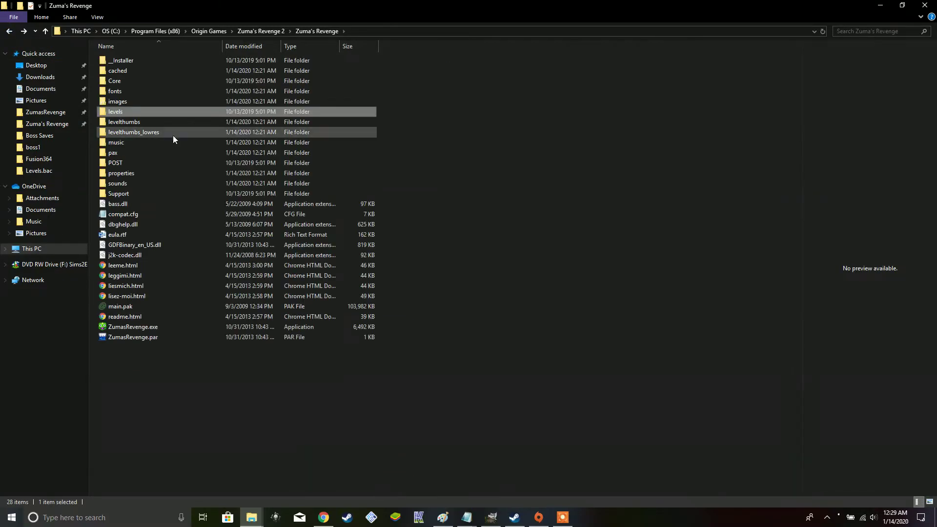
double_click(131, 100)
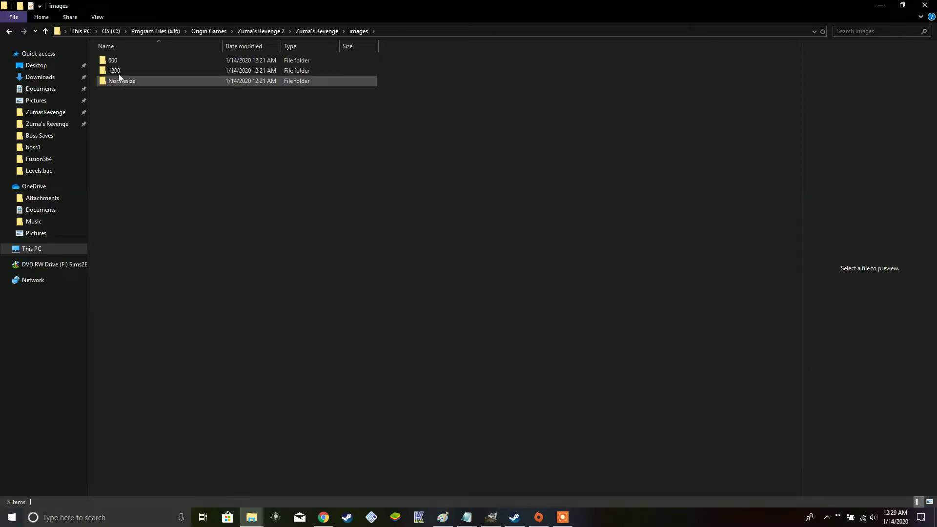
double_click(119, 70)
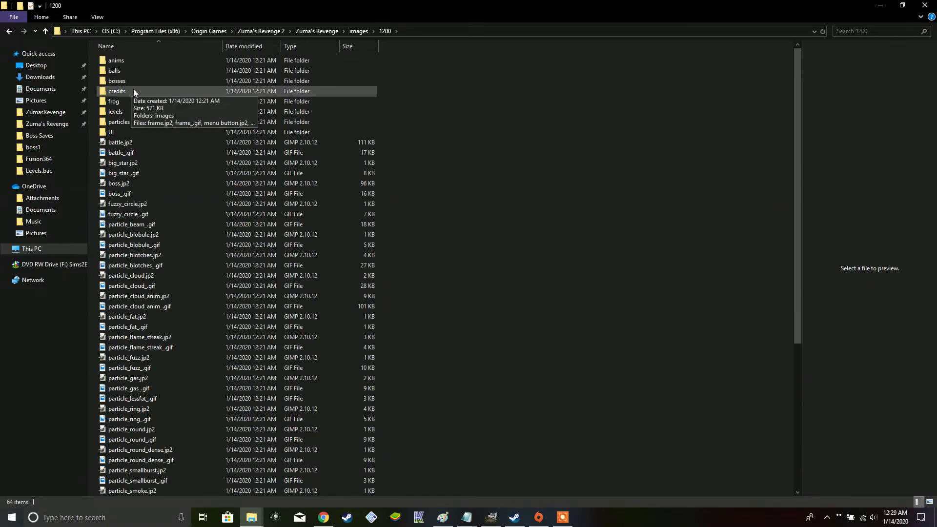
scroll(152, 122, down, 6)
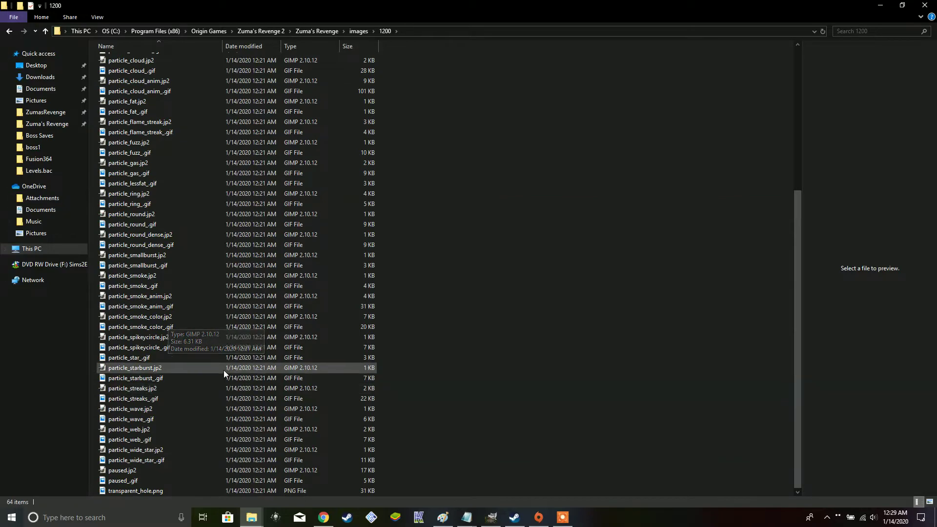
scroll(225, 342, up, 4)
scroll(227, 330, up, 2)
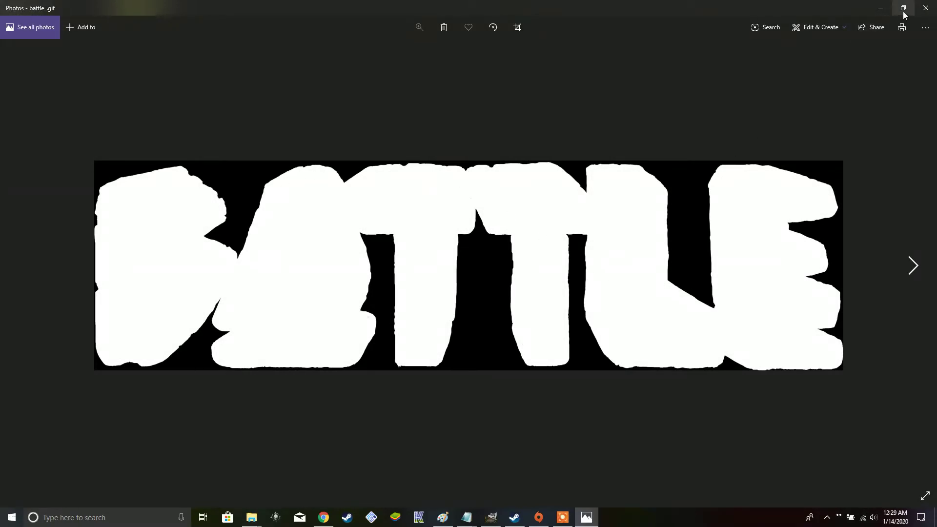
Step: Close the Photos window showing battle_.gif
click(925, 8)
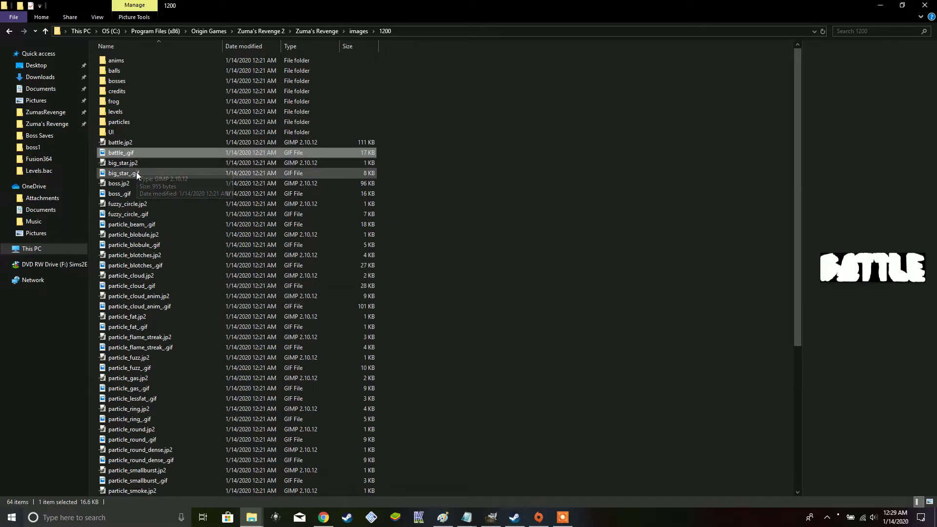
click(145, 143)
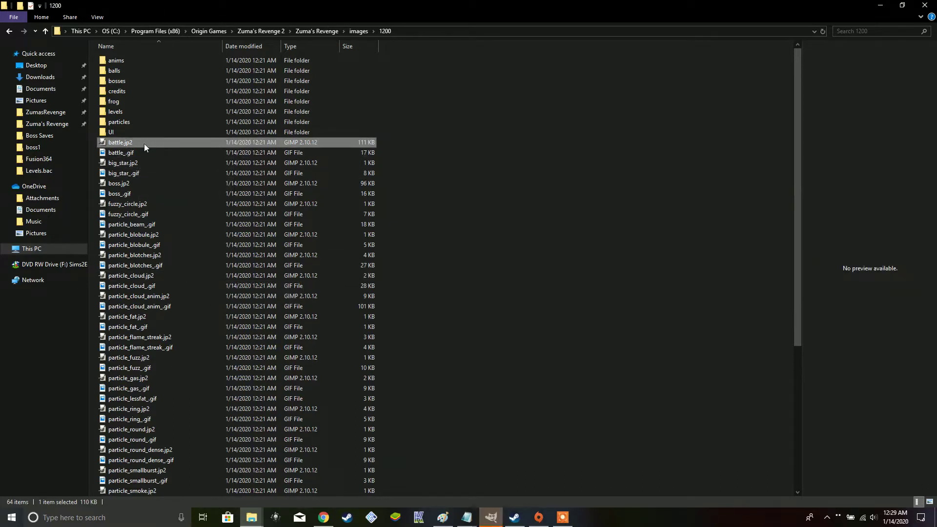
mouse_move(493, 521)
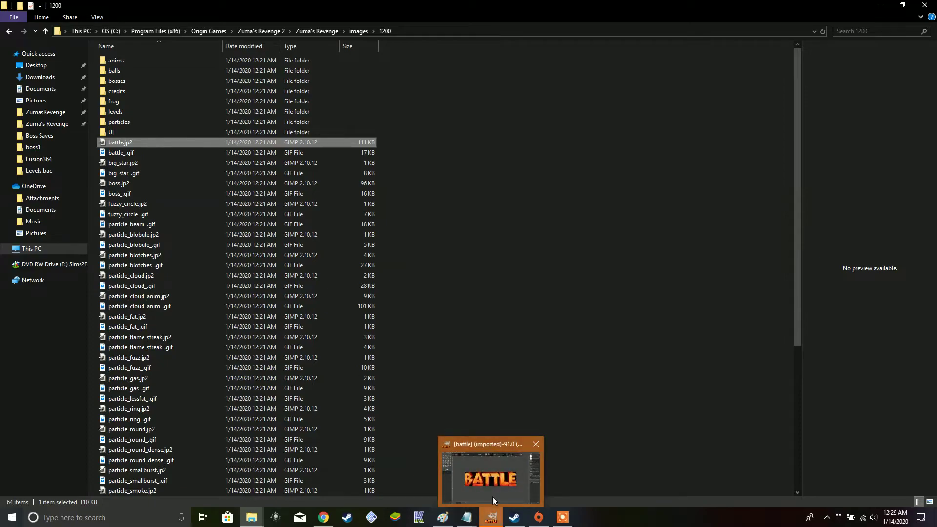
click(493, 497)
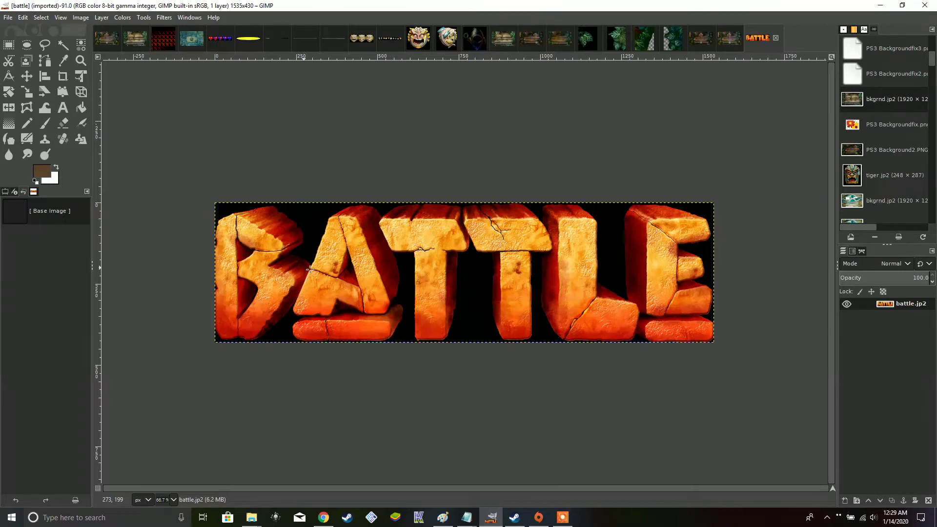
click(880, 5)
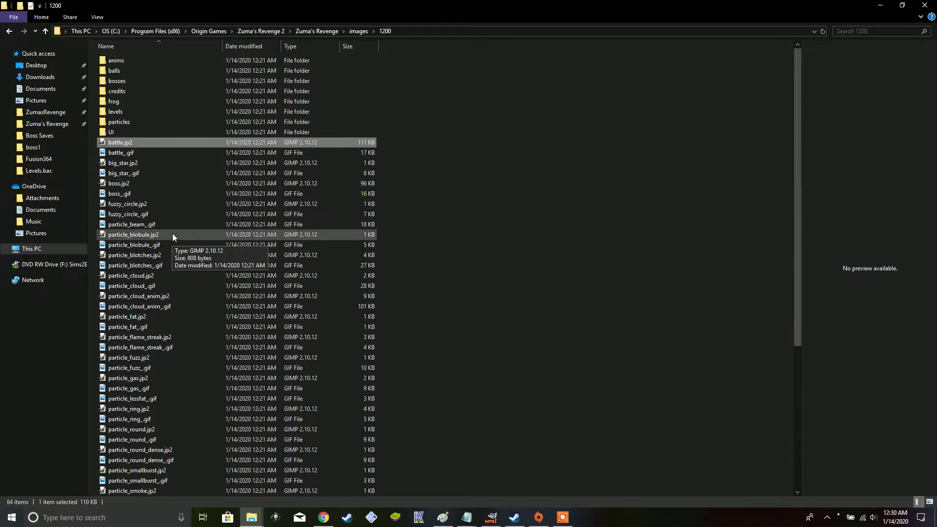
Step: Open bosses\tiger and preview the tiger_hit_, tiger_ and swipe_ GIFs, ending on swipe.jp2
double_click(145, 83)
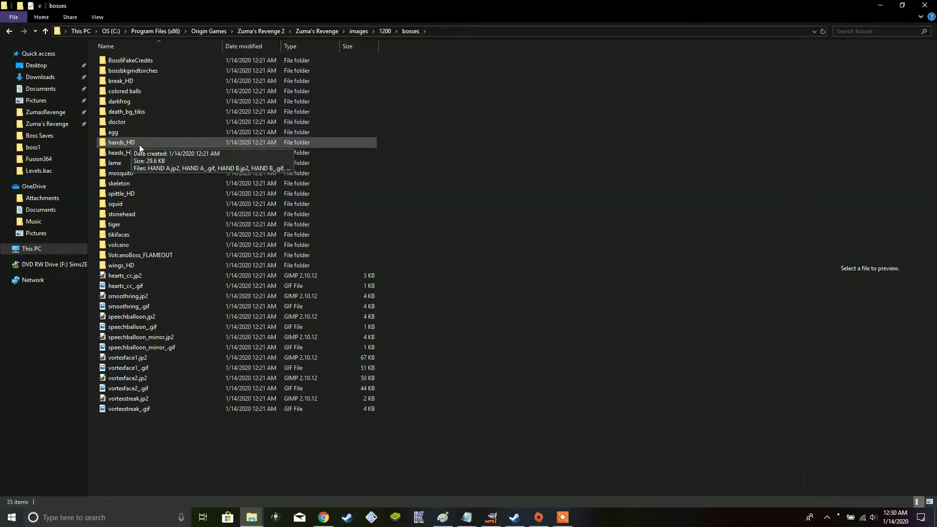
double_click(132, 223)
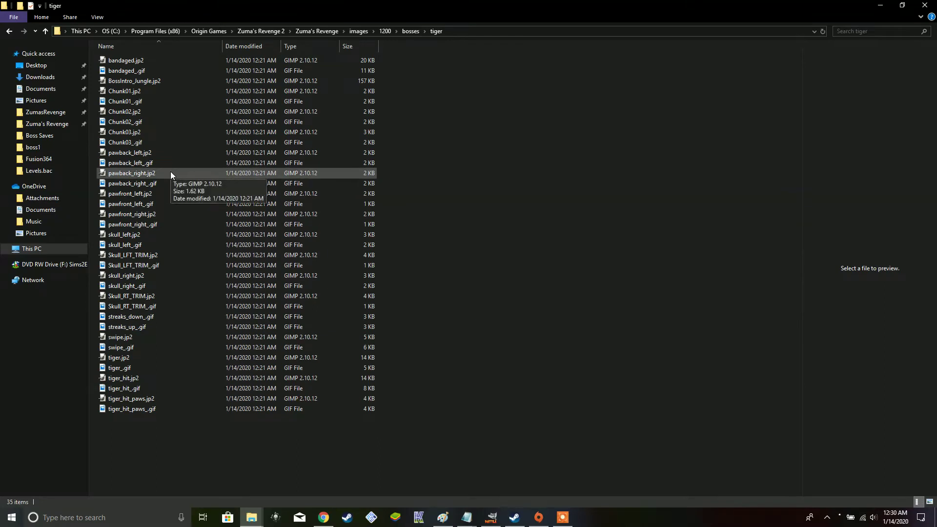
click(167, 389)
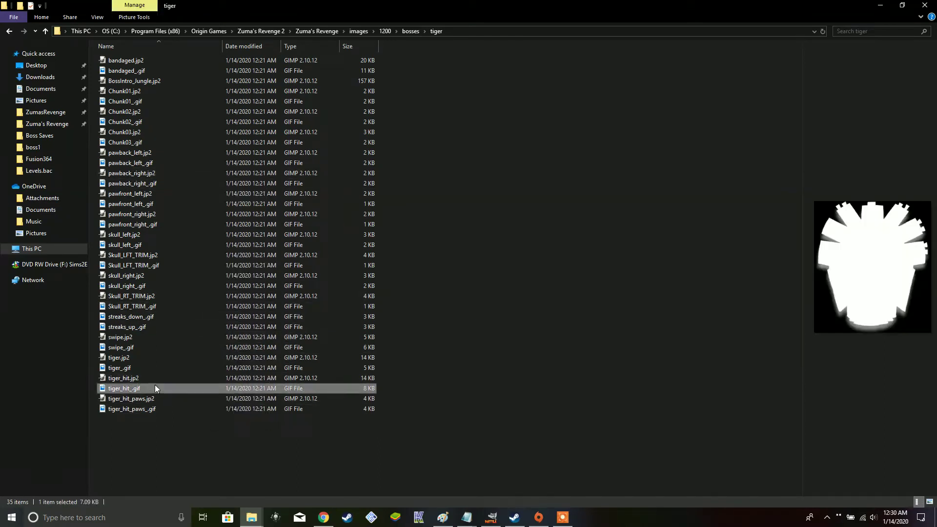
click(154, 411)
click(147, 390)
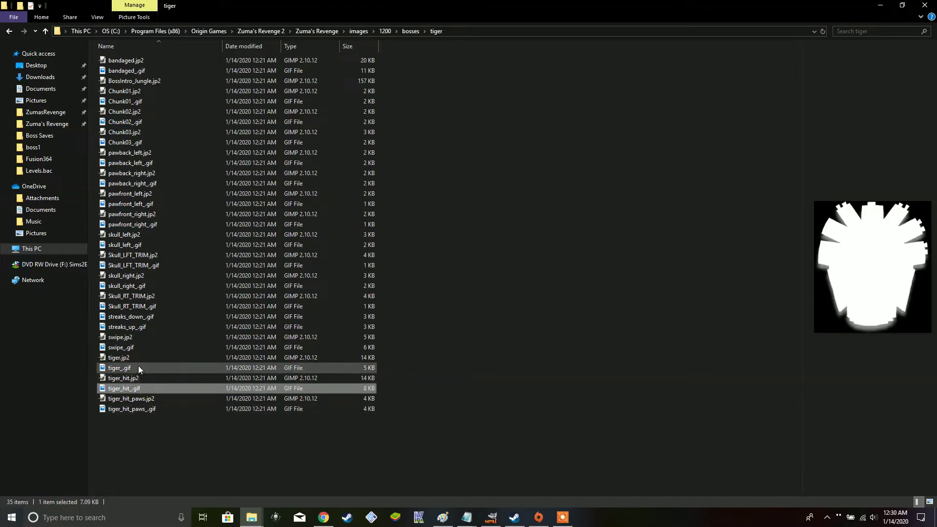
click(139, 366)
click(140, 336)
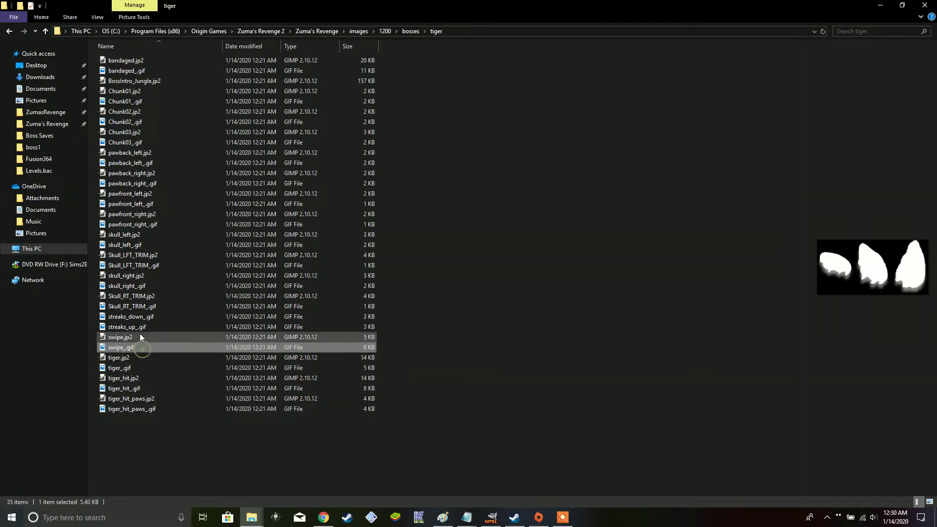
click(142, 326)
click(146, 338)
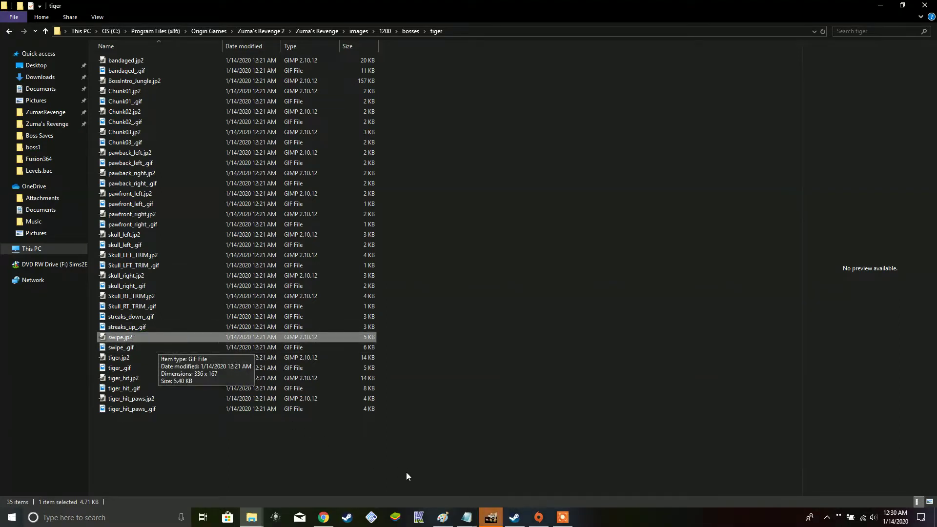
mouse_move(496, 522)
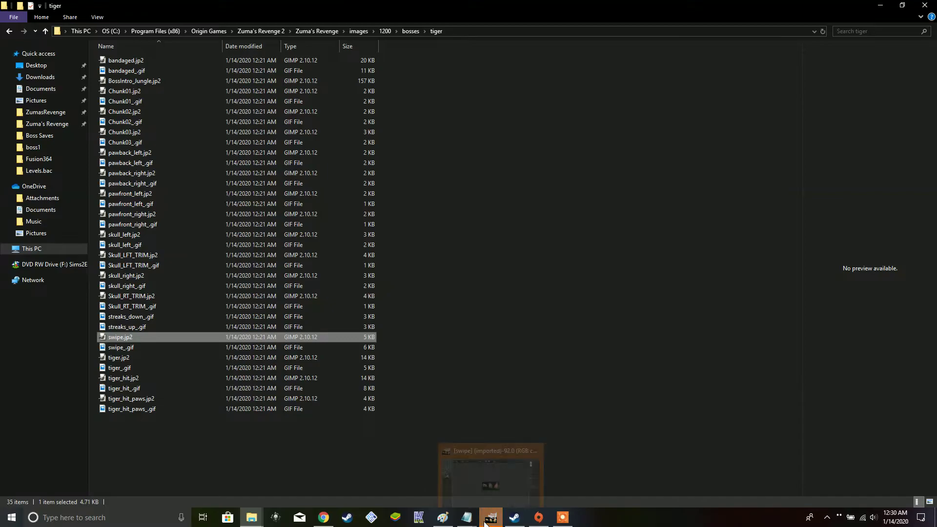
click(497, 479)
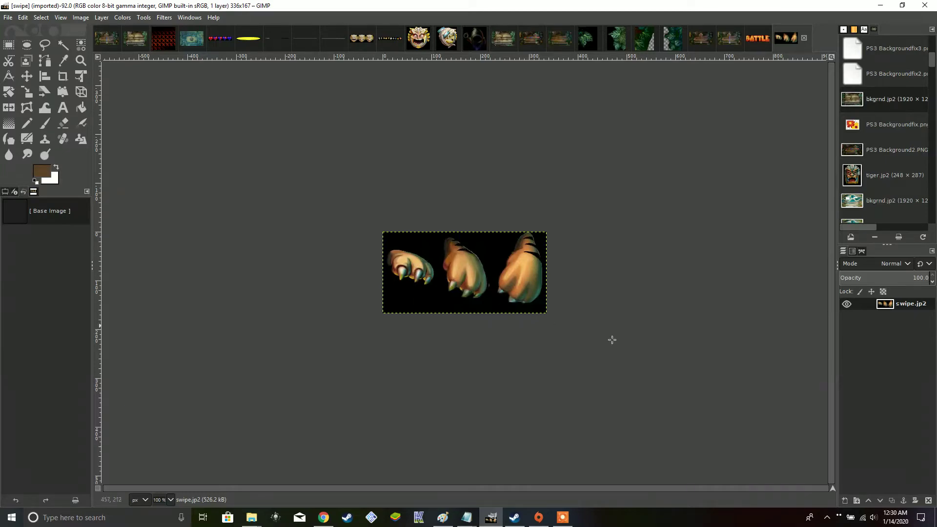
click(880, 6)
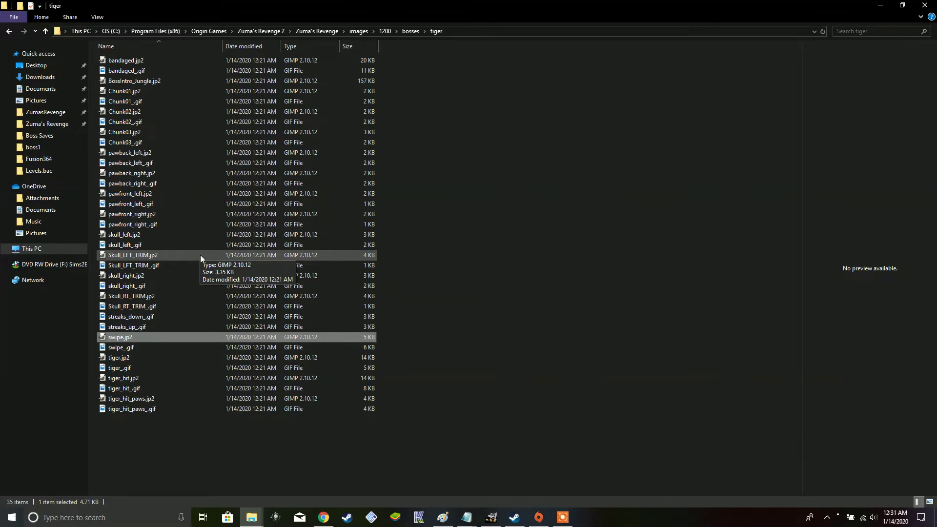
Step: Preview the bandaged_.gif and bandaged.jp2 images
click(149, 74)
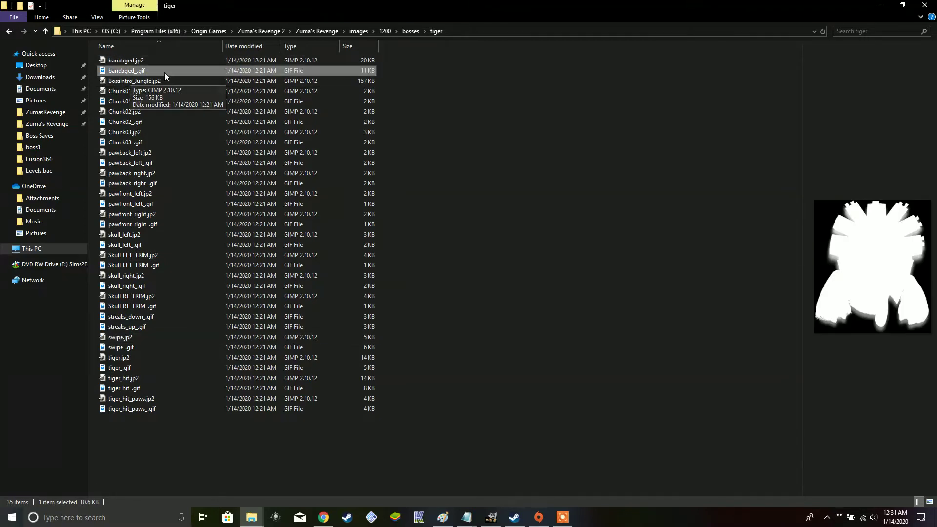
click(149, 61)
click(140, 73)
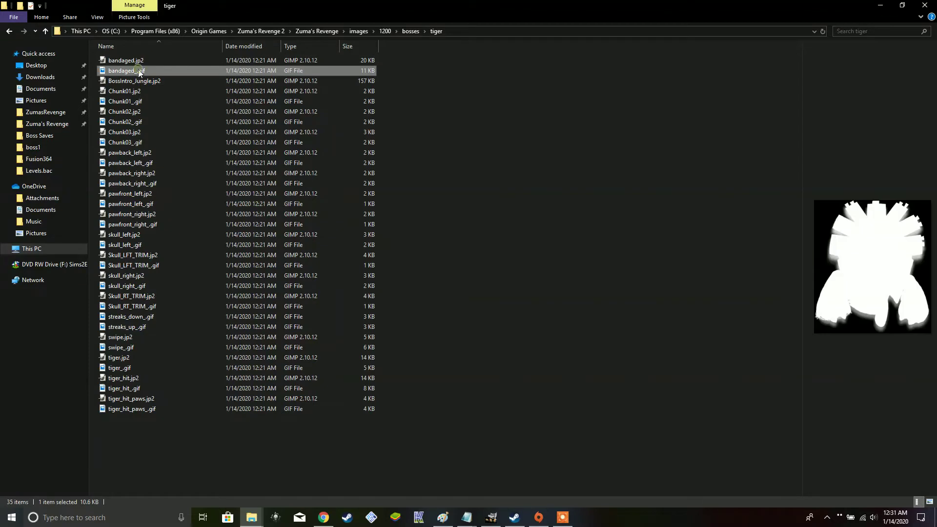
Step: Go back up to the Zuma's Revenge folder, minimize it, and open the desktop's Zumaexe stuff folder
click(8, 34)
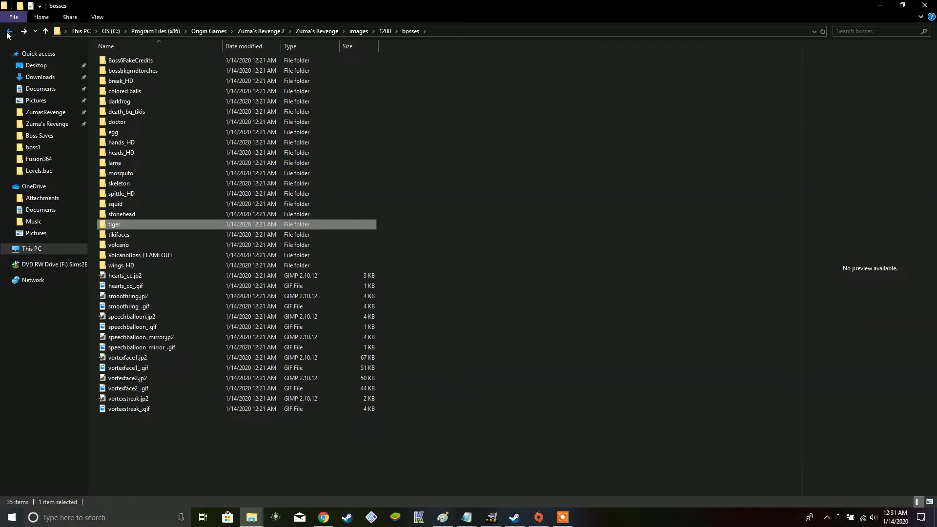
click(8, 35)
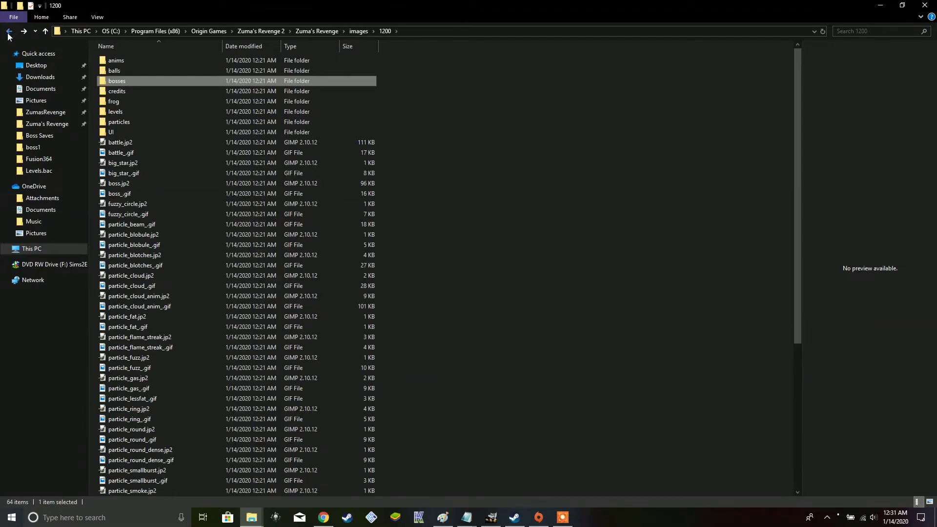
click(9, 34)
click(12, 33)
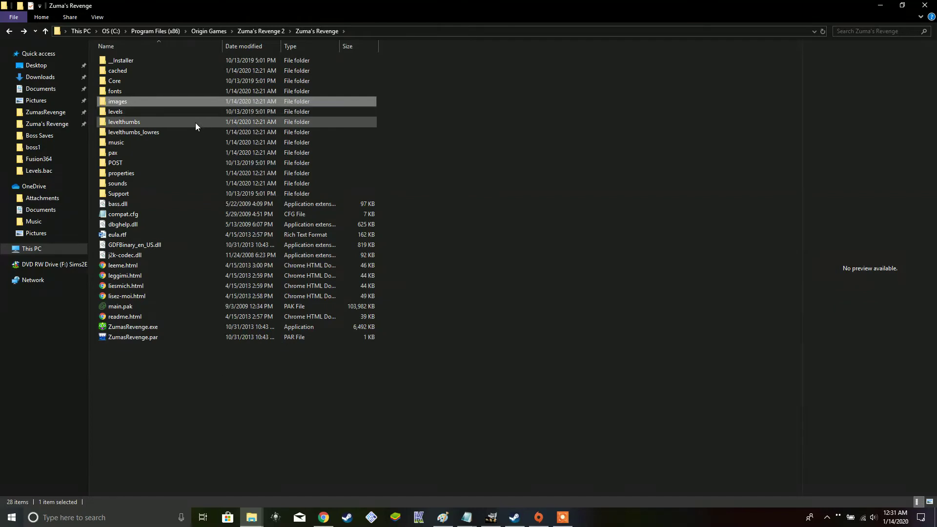
click(878, 5)
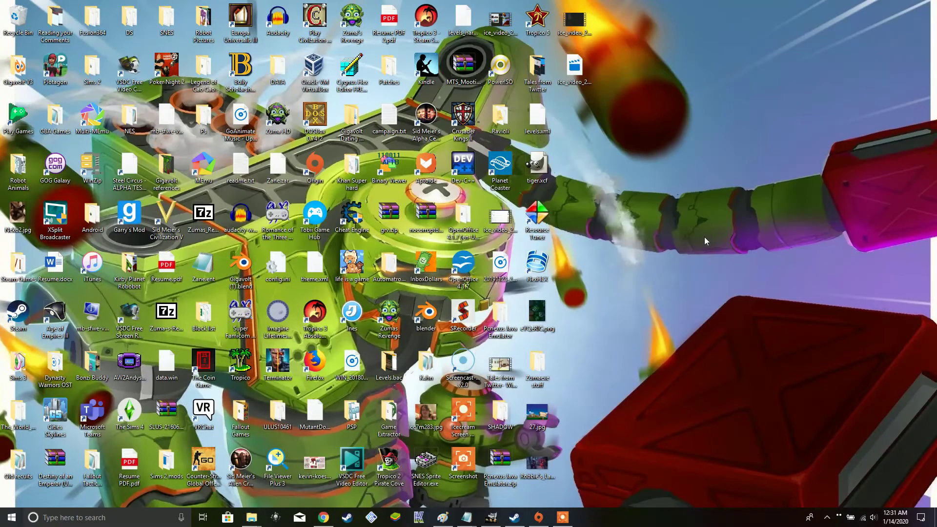
double_click(538, 372)
Step: Maximize the Zumaexe stuff window, look inside .rsrc\DATA, return, and select .rdata
click(695, 7)
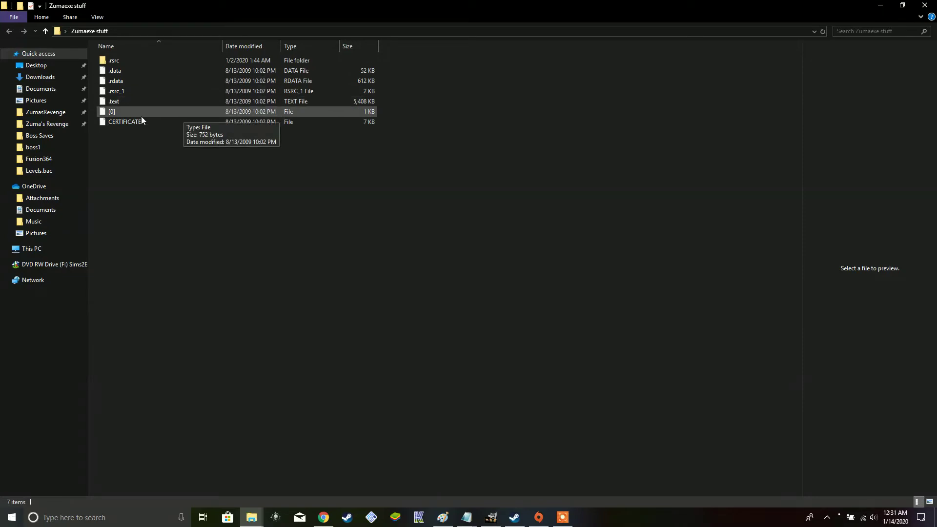
double_click(138, 58)
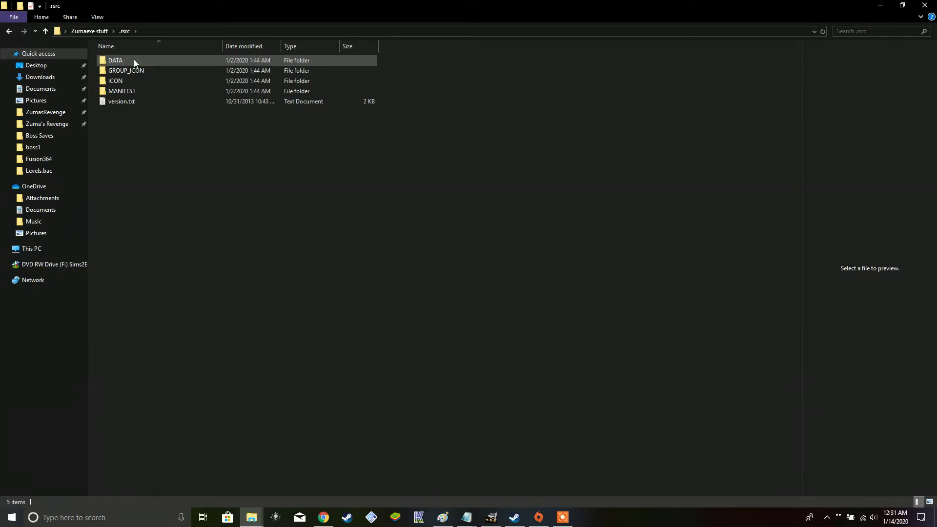
double_click(129, 62)
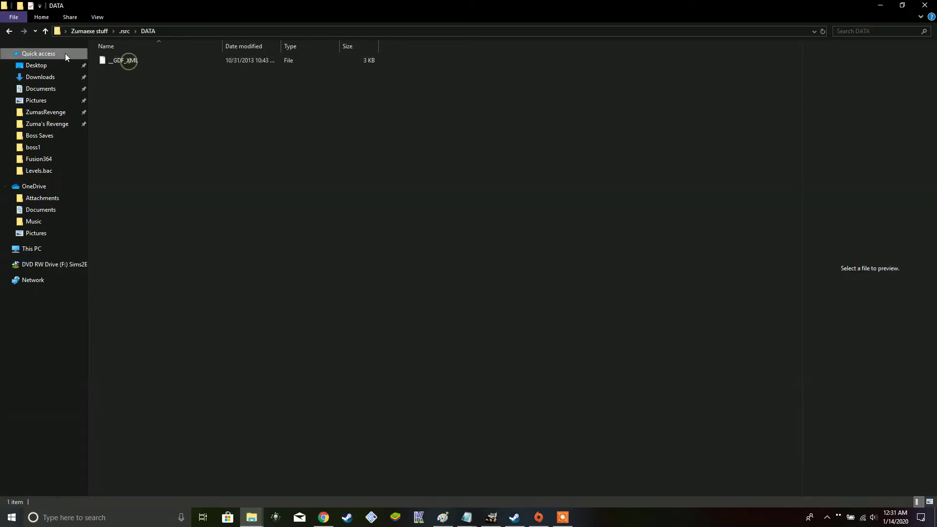
click(9, 32)
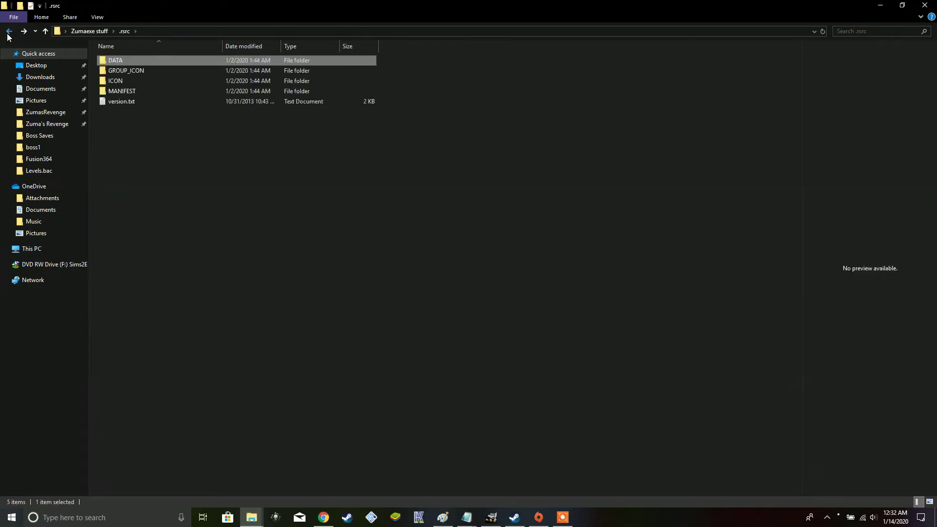
click(9, 31)
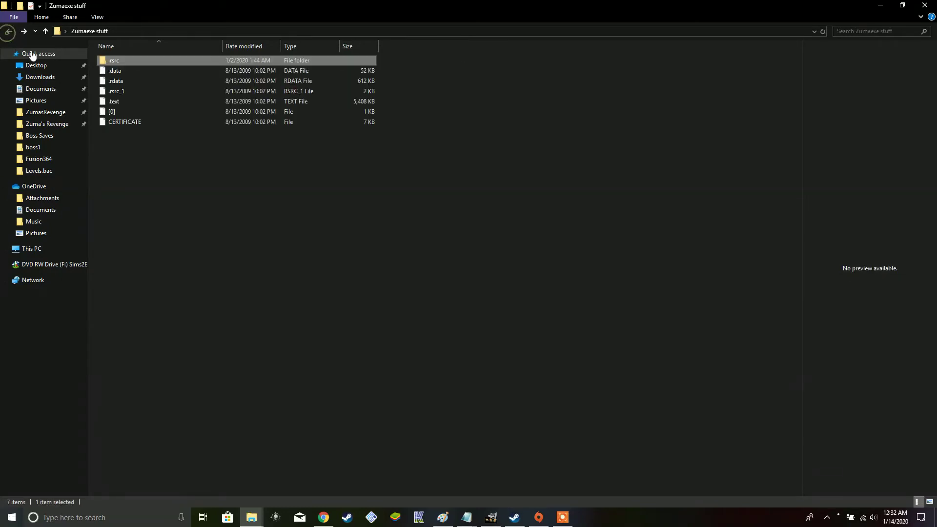
click(119, 82)
Step: Open the .rdata file in Notepad, finding Notepad through the Open with app search
right_click(120, 82)
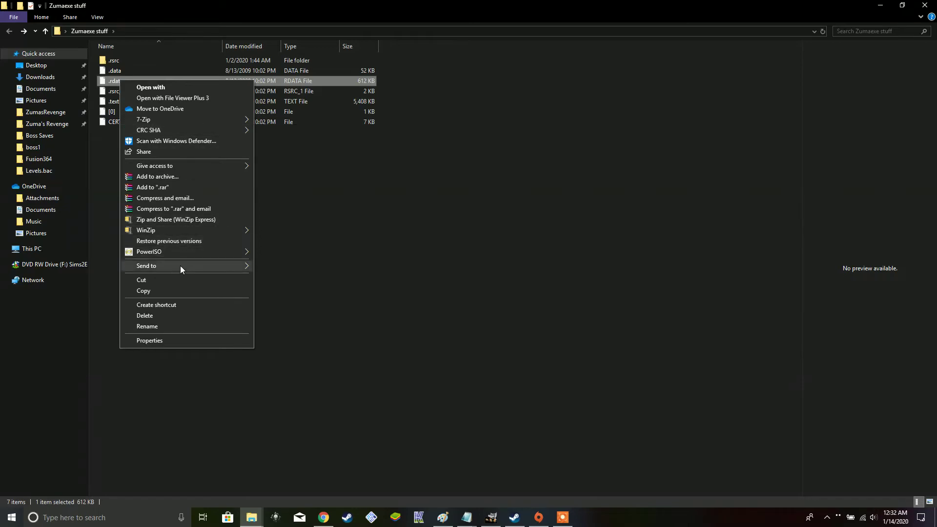
mouse_move(180, 264)
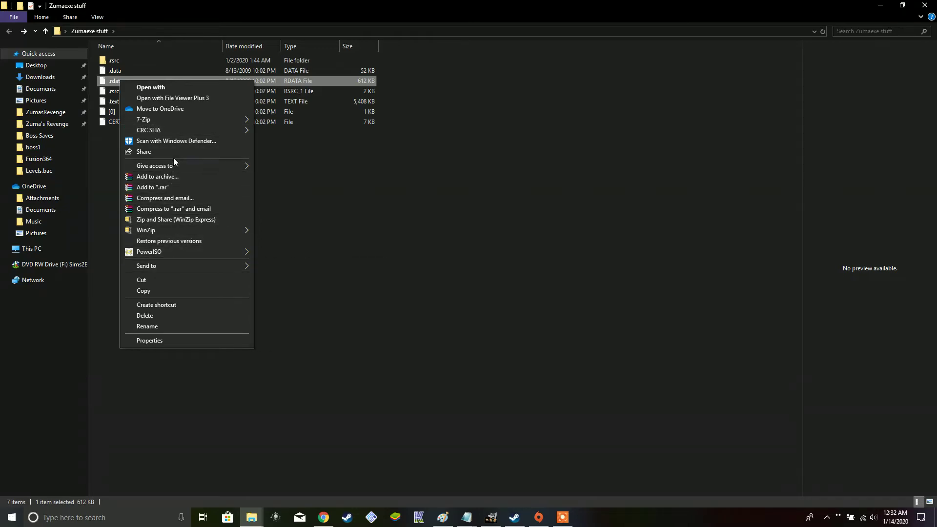
click(173, 89)
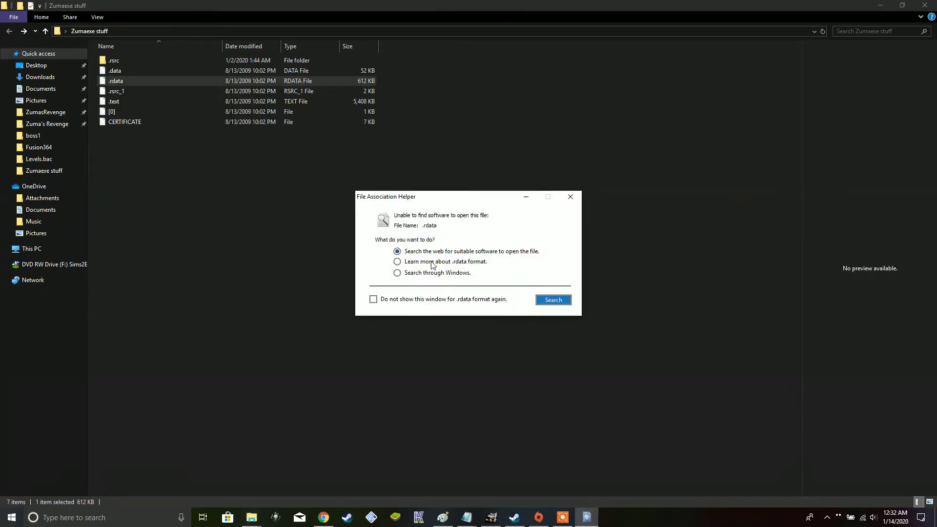
click(398, 273)
click(550, 300)
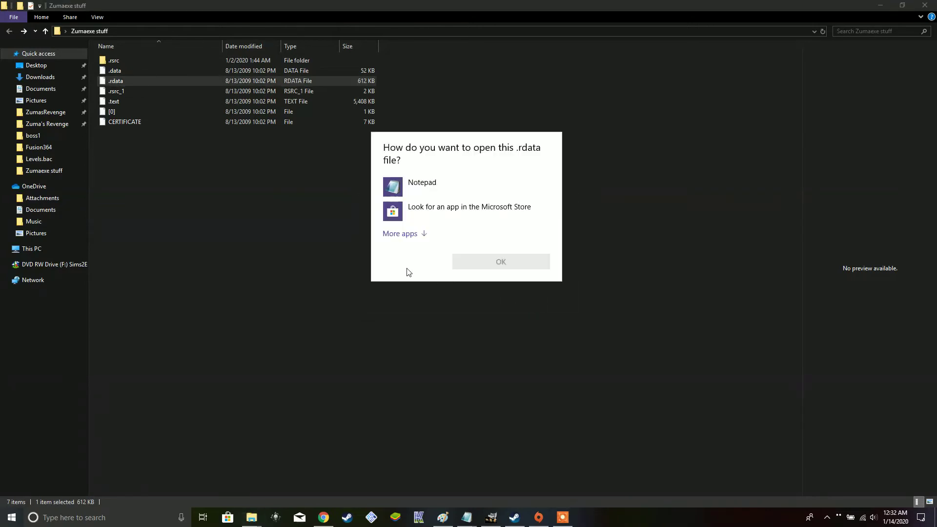
click(407, 188)
click(488, 263)
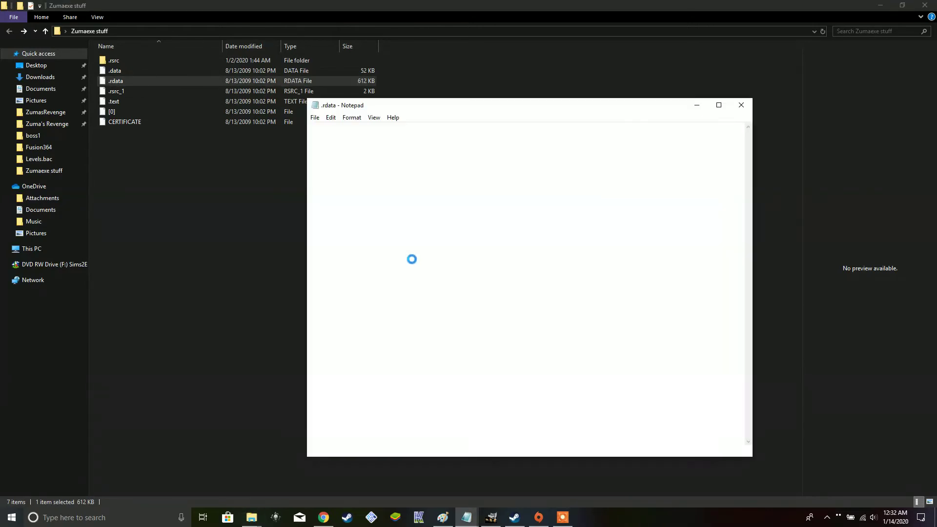
Step: Maximize Notepad and scroll the .rdata text, highlighting a block of level-parameter strings
click(718, 105)
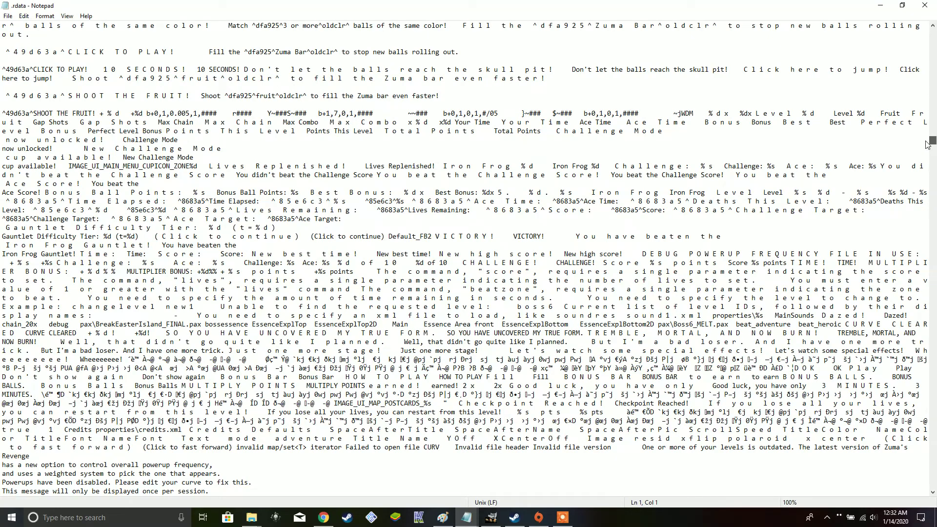
drag(927, 144, 926, 148)
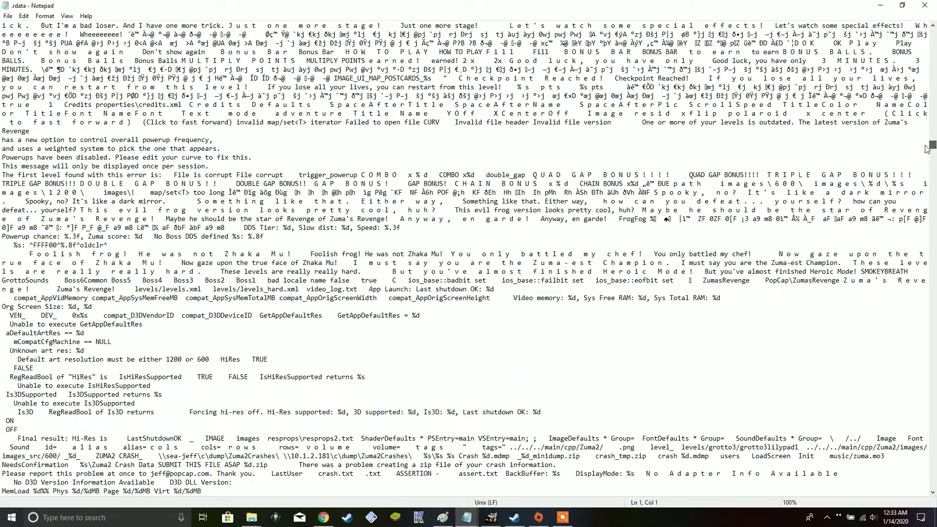
drag(926, 148, 926, 163)
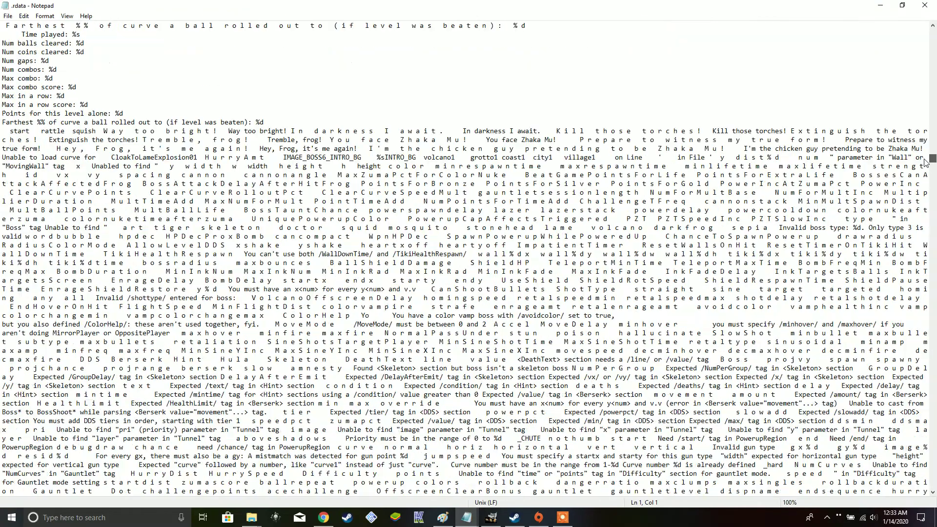
drag(331, 174, 609, 228)
click(556, 245)
Step: Scroll further through .rdata to the crash-report, hi-res settings and user-profile error strings
scroll(466, 259, down, 5)
scroll(466, 258, down, 9)
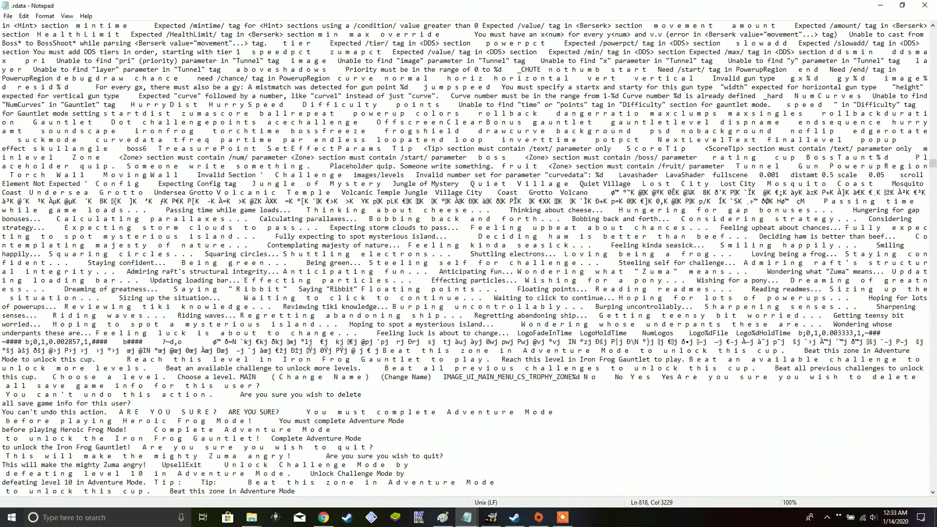
scroll(466, 258, down, 16)
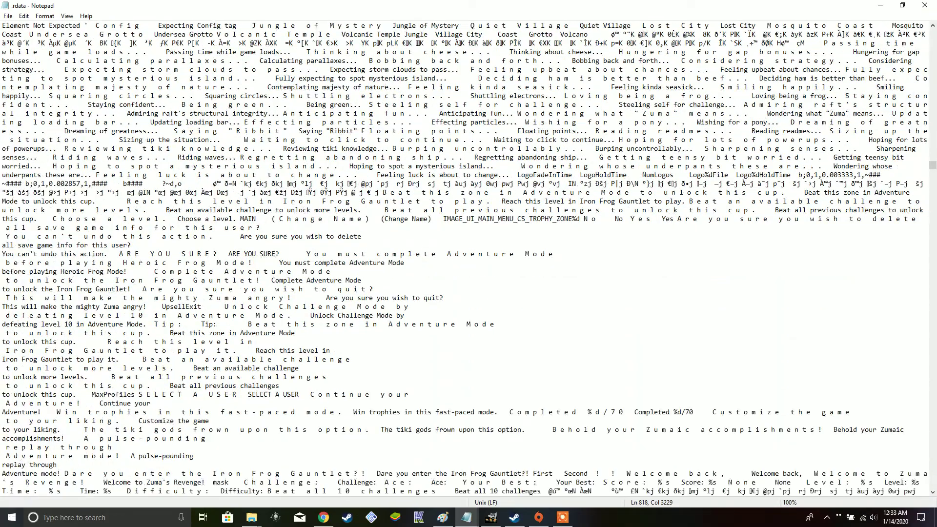
scroll(465, 259, down, 6)
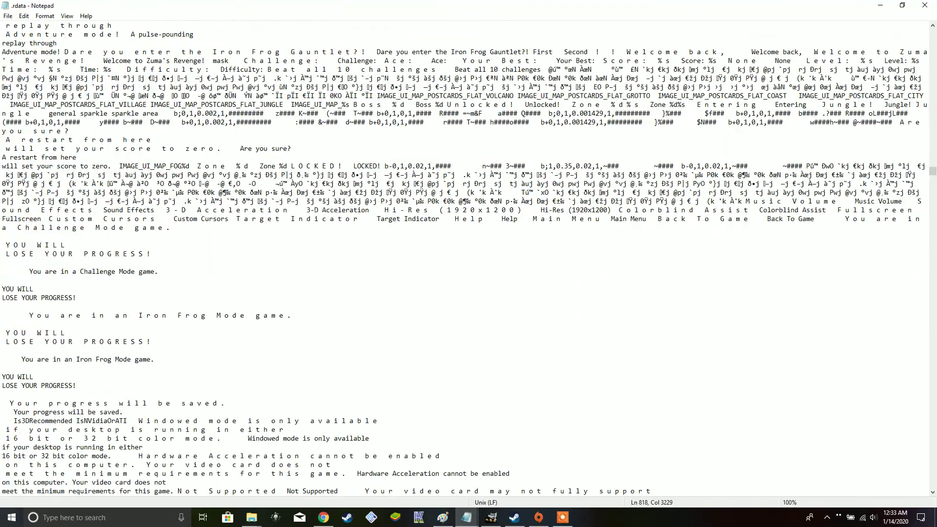
scroll(466, 259, down, 3)
scroll(932, 172, up, 1)
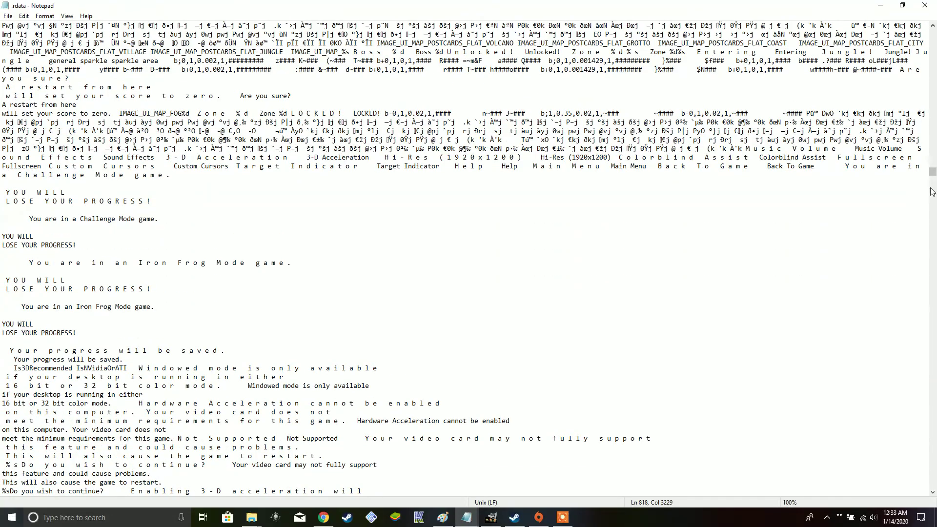
drag(933, 172, 929, 151)
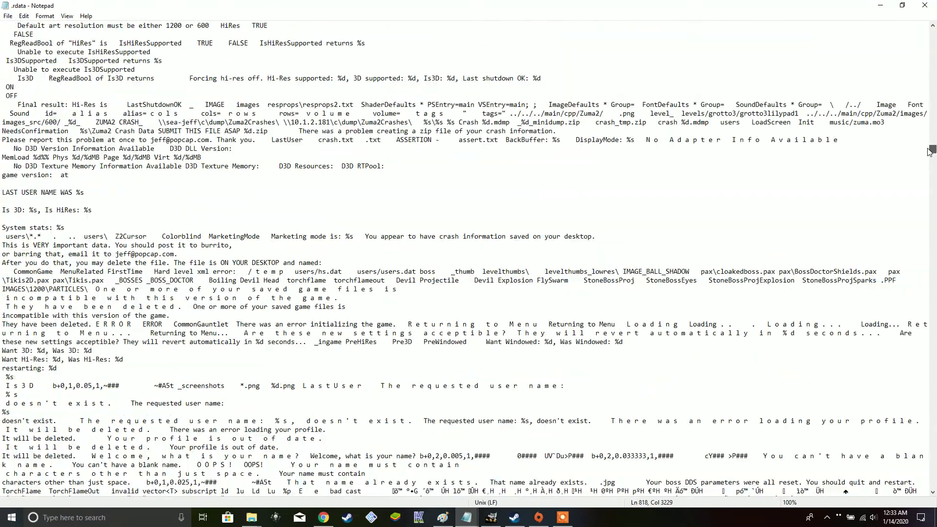
Step: Search the text for 'upgrade your video card', which is not found
right_click(459, 259)
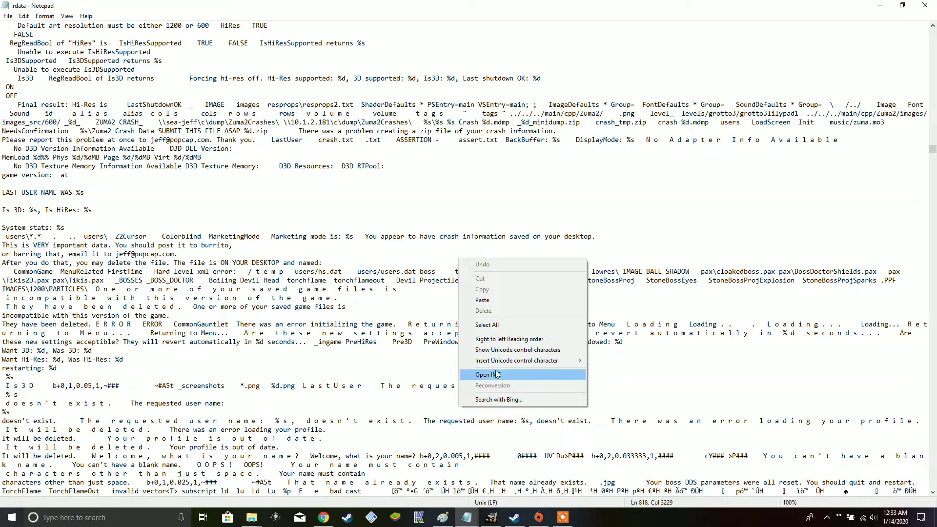
click(384, 235)
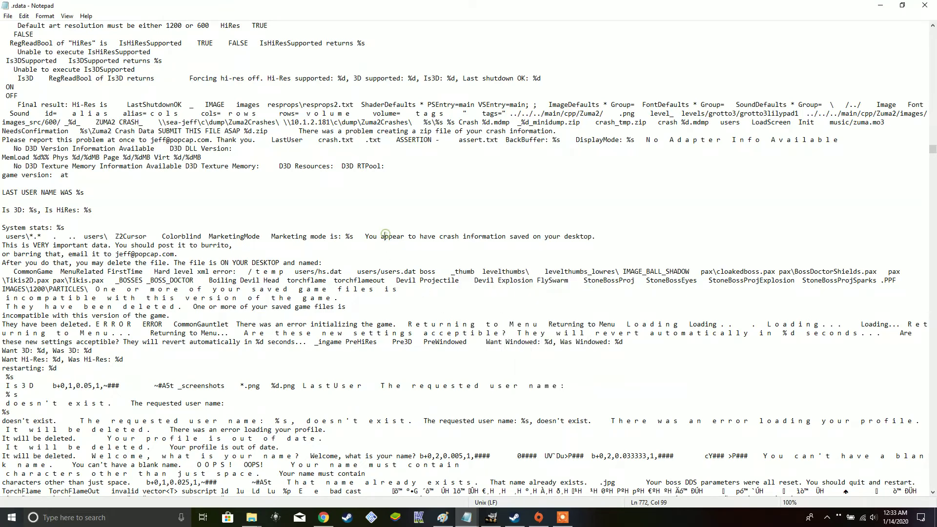
click(23, 16)
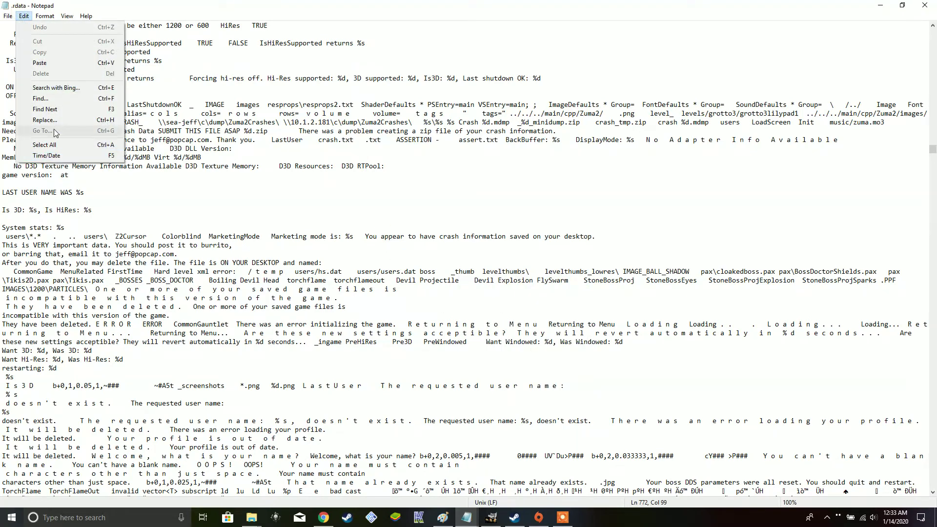
click(41, 98)
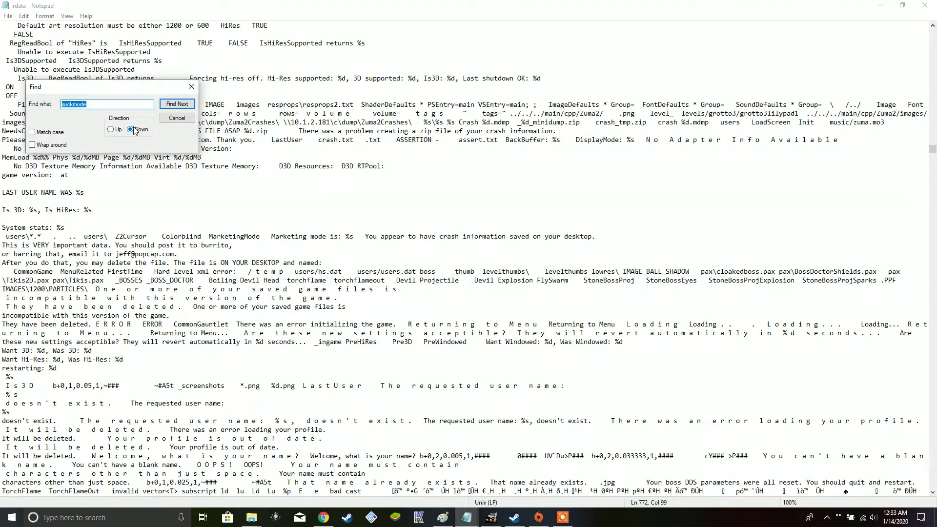
key(BackSpace)
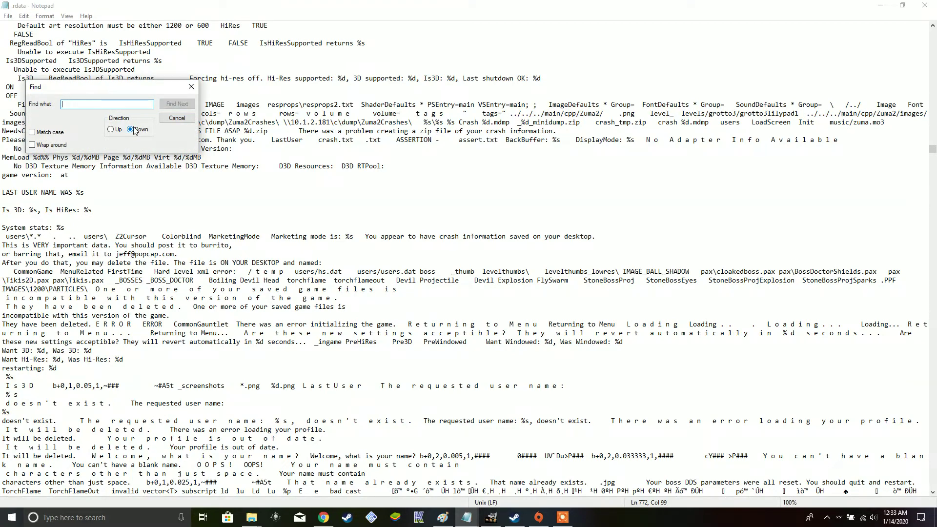
text(Zh)
key(BackSpace)
text(upgrade your v)
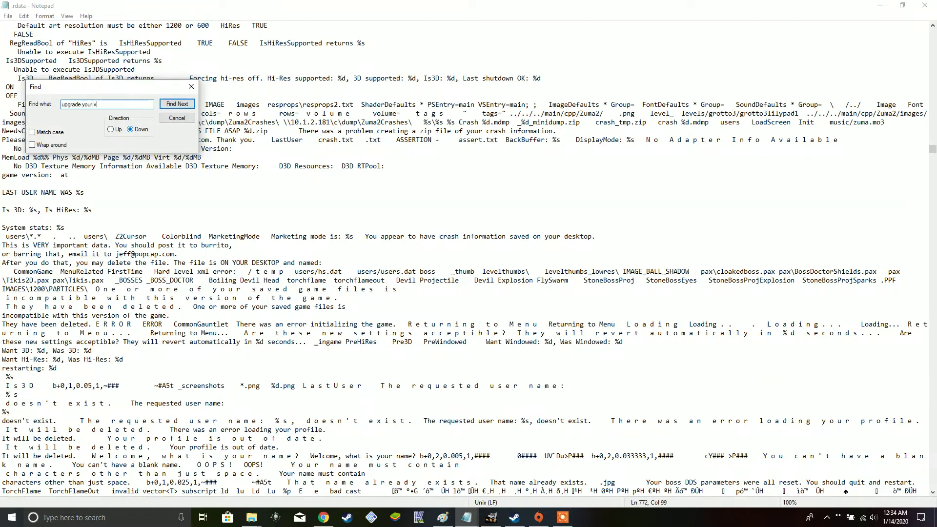
text(ideo card)
click(177, 104)
click(518, 294)
Step: Search for 'upgrade', reaching the crash-help driver-upgrade question, then close Find
drag(133, 104, 59, 108)
text(u p grade)
click(176, 104)
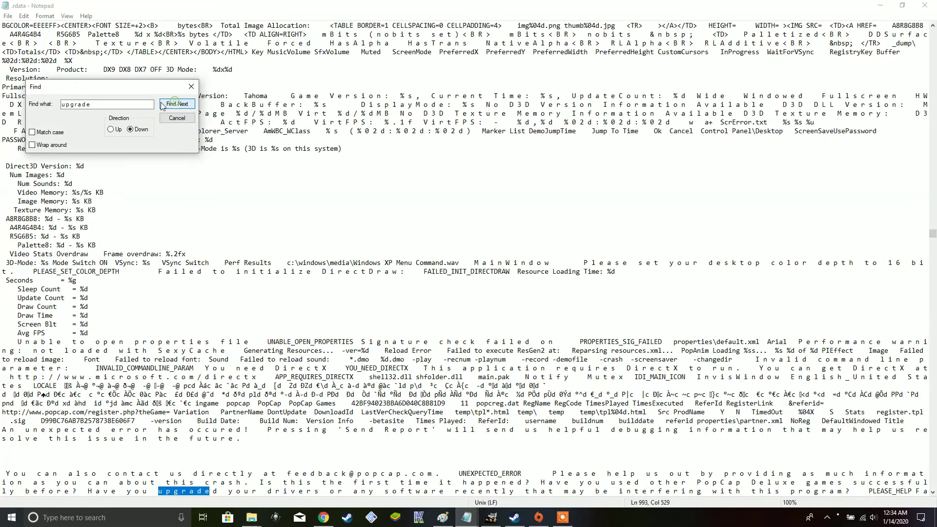
scroll(155, 120, down, 5)
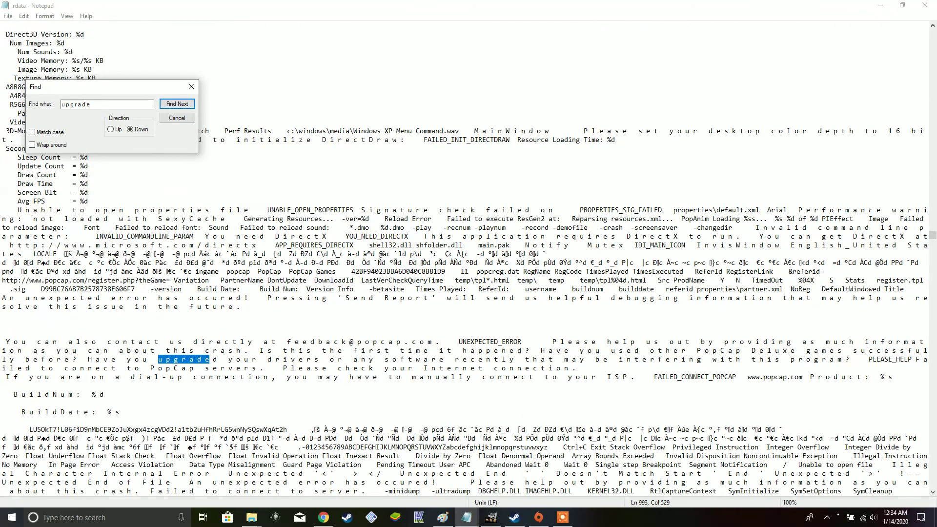
click(189, 105)
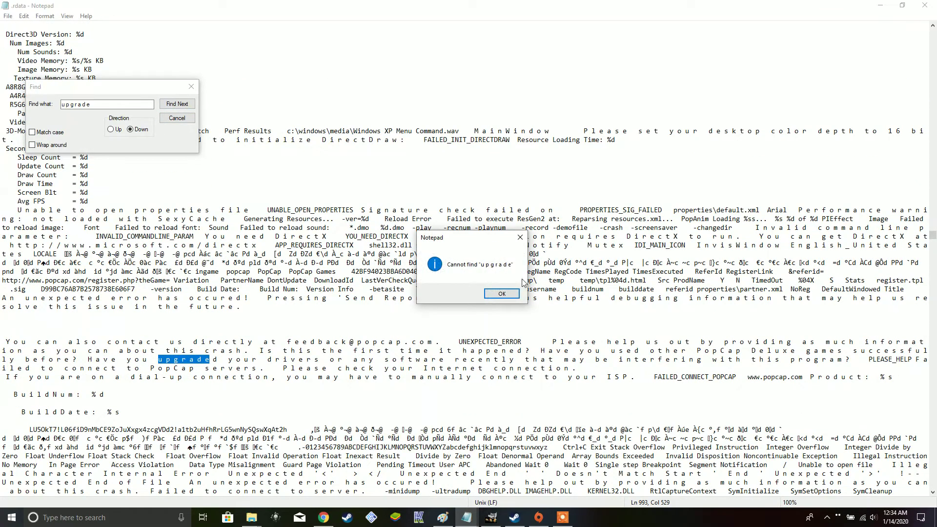
click(502, 293)
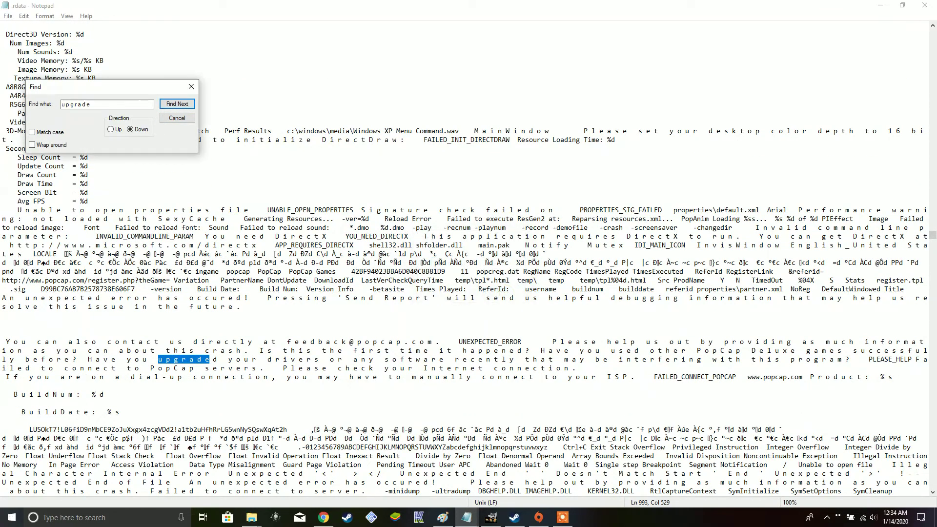
click(191, 88)
Step: Scroll up to the tiger boss taunts and highlight 'Puny frog! Your weakness is of legends!' and others
scroll(191, 88, up, 11)
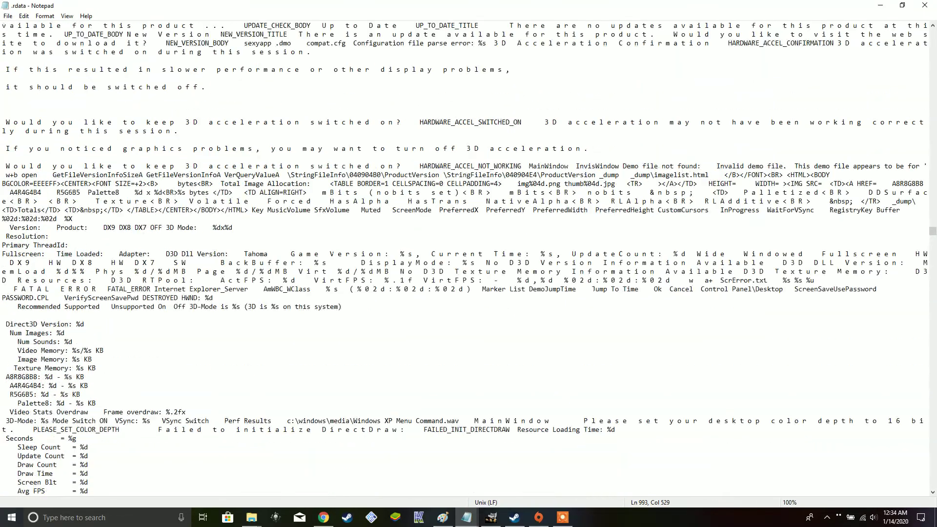
scroll(464, 258, up, 15)
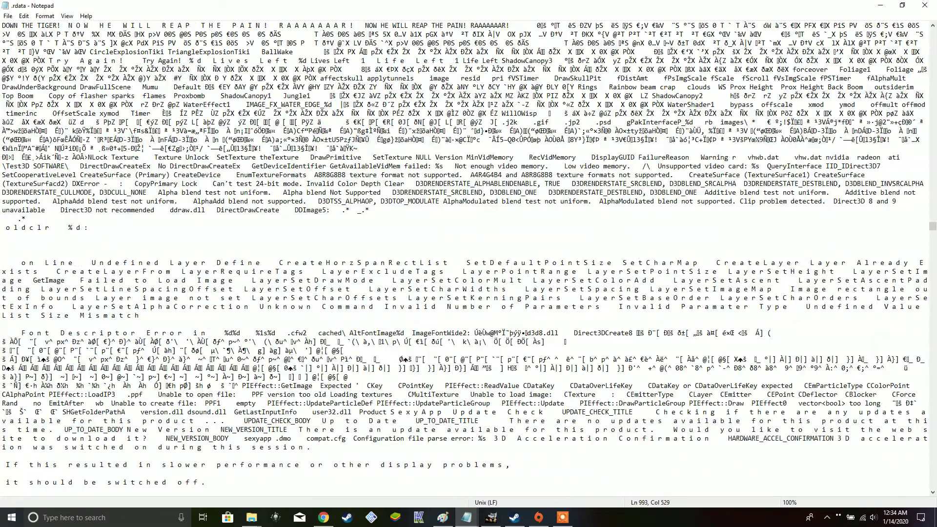
scroll(401, 360, up, 11)
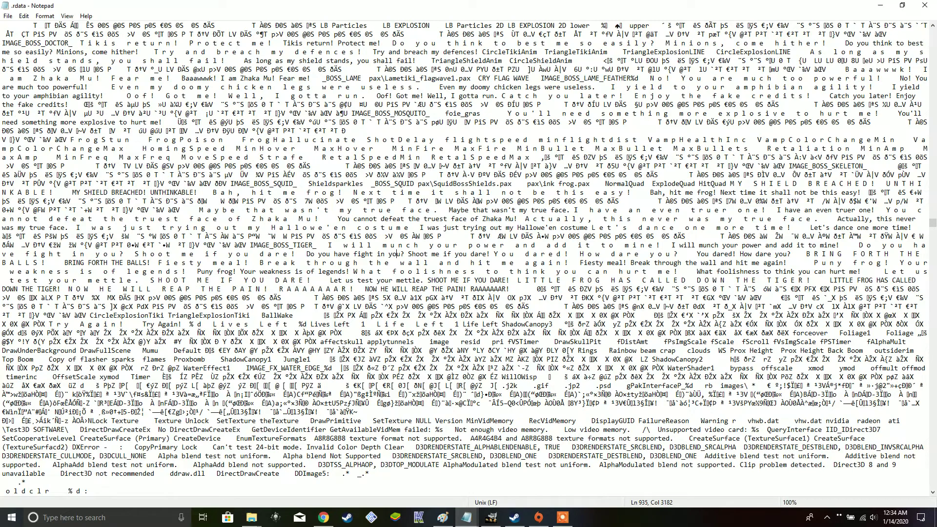
scroll(469, 259, up, 2)
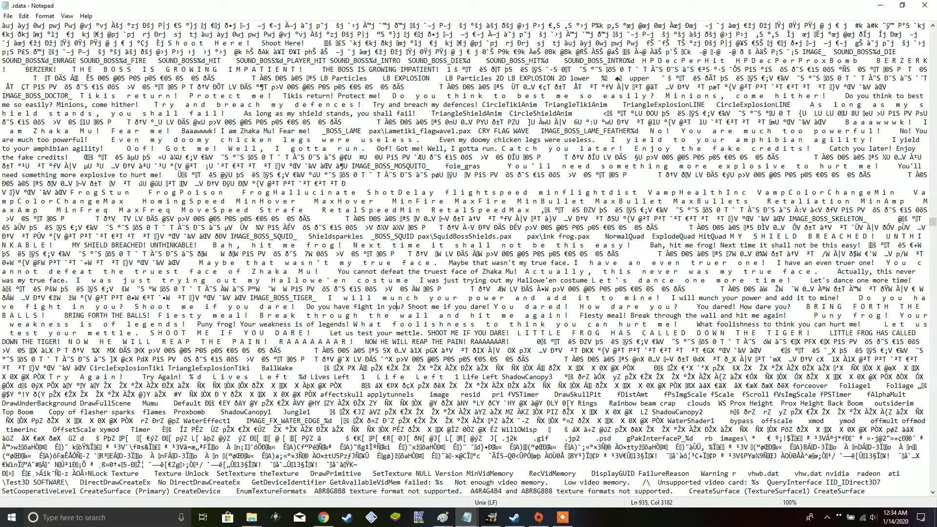
drag(194, 323, 358, 324)
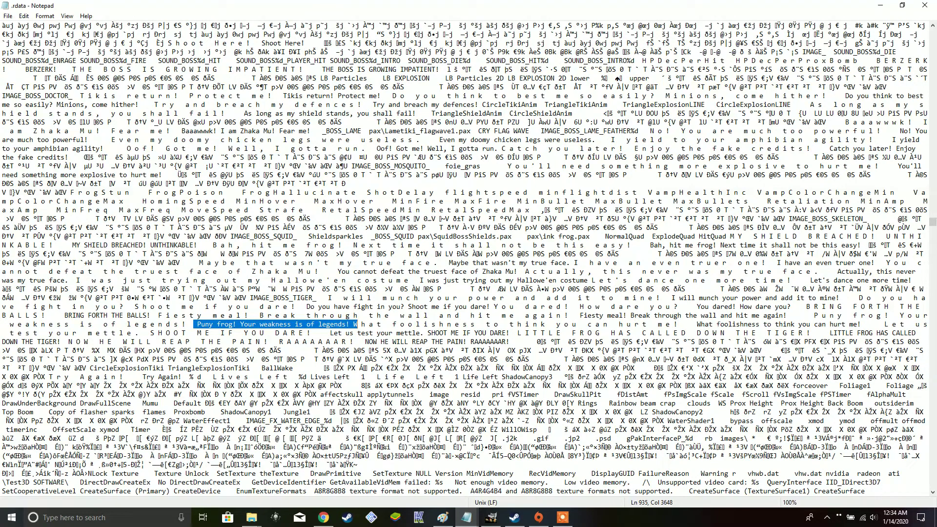
drag(696, 324, 877, 324)
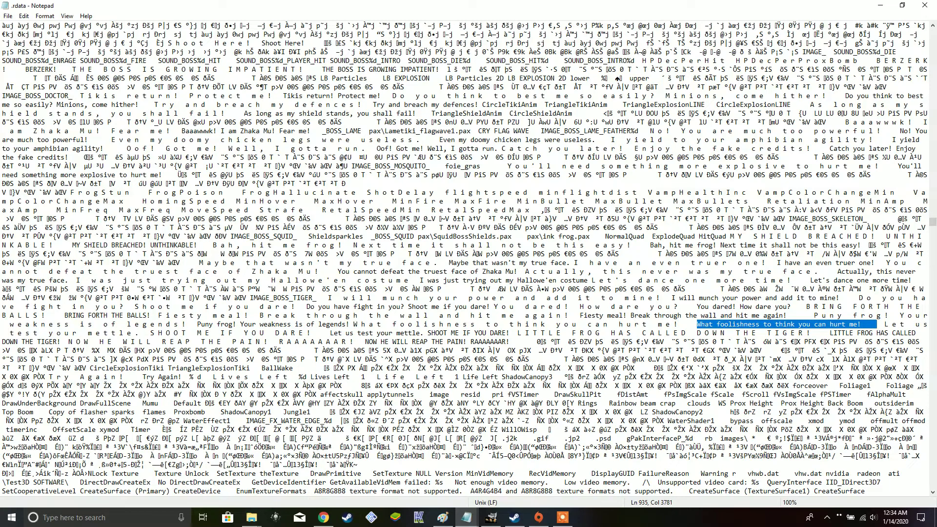
drag(330, 332, 509, 333)
click(463, 324)
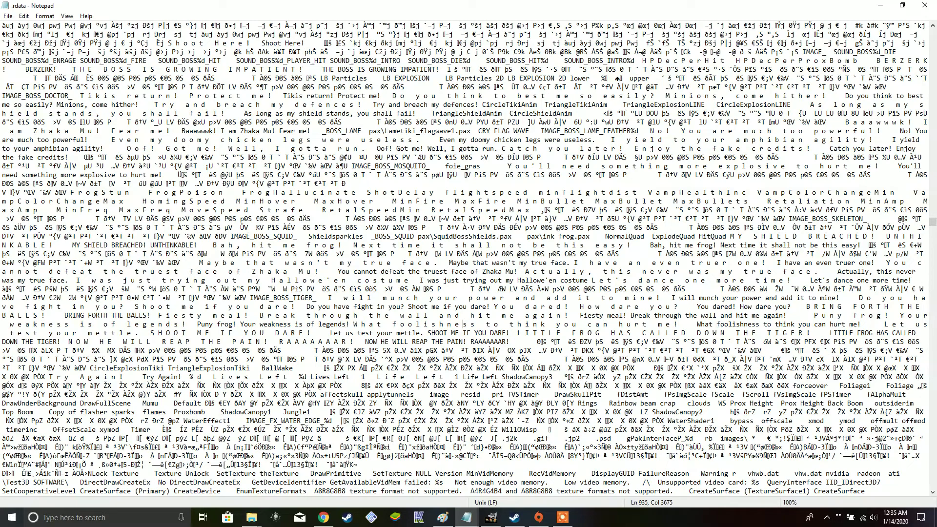
scroll(471, 324, up, 1)
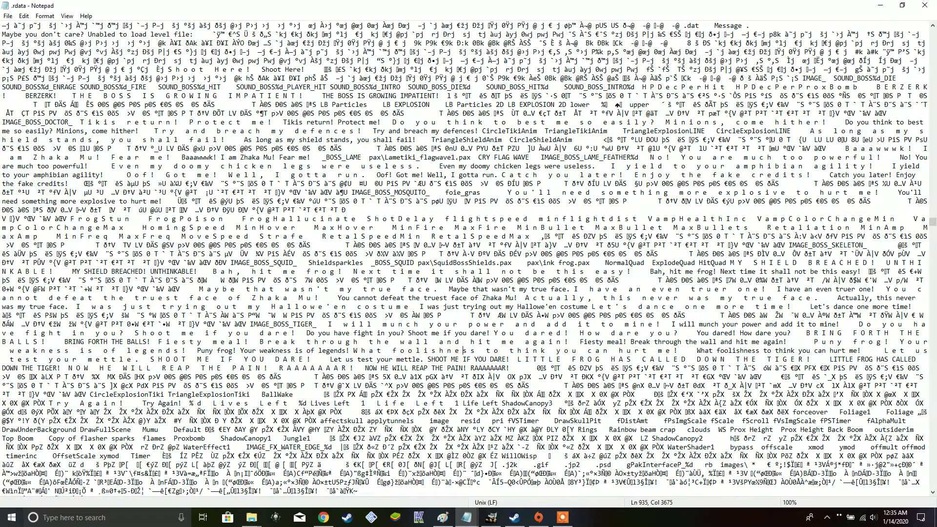
Step: Close Notepad and bring the Zuma's Revenge install folder window to the front
click(927, 5)
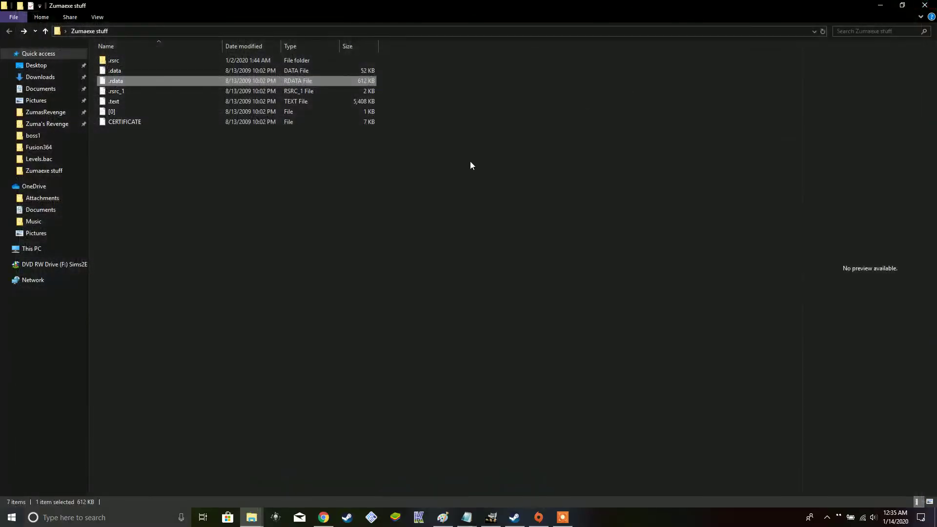
mouse_move(325, 519)
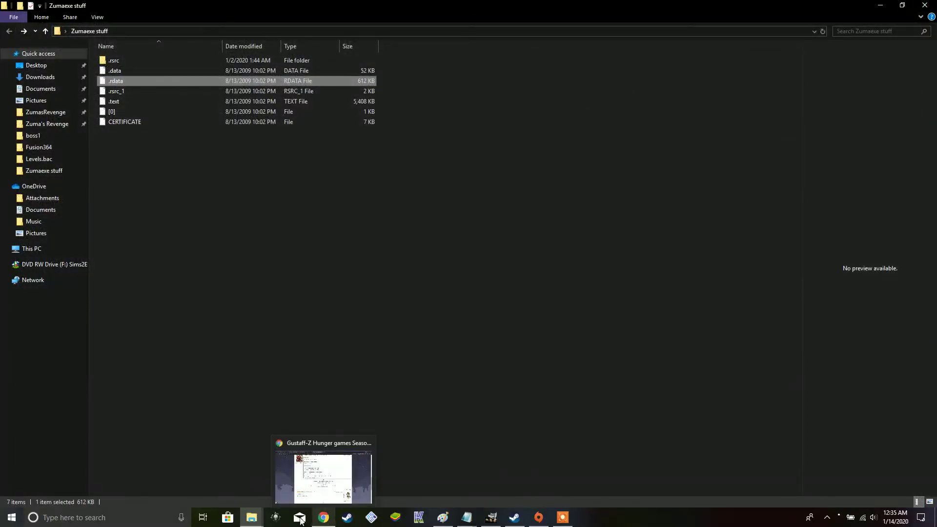
mouse_move(251, 518)
click(172, 478)
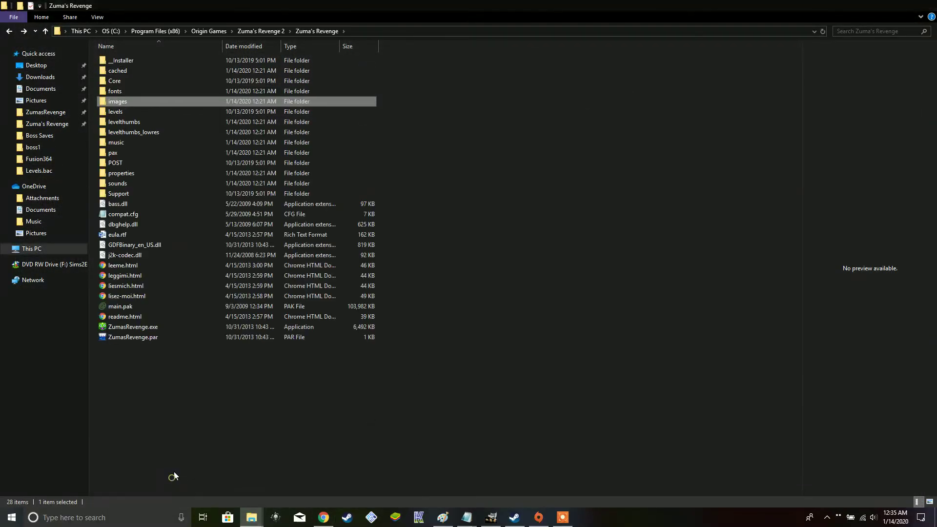